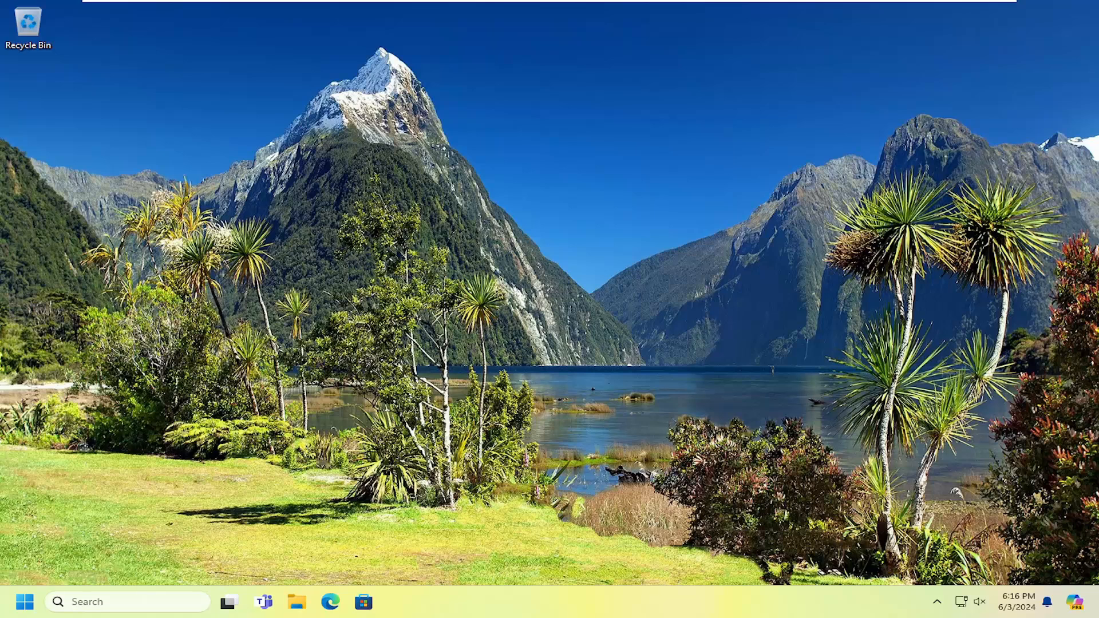
# - Search for regedit, run Registry Editor as administrator and allow it to make changes to the device
pyautogui.click(1, 614)
pyautogui.write('r')
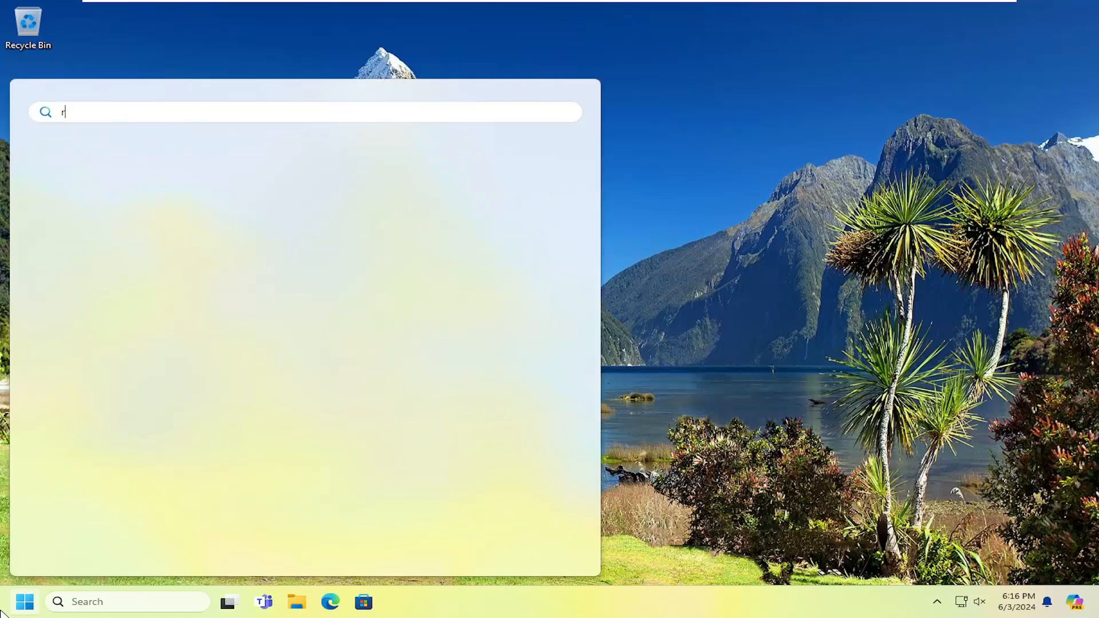
pyautogui.write('egedit')
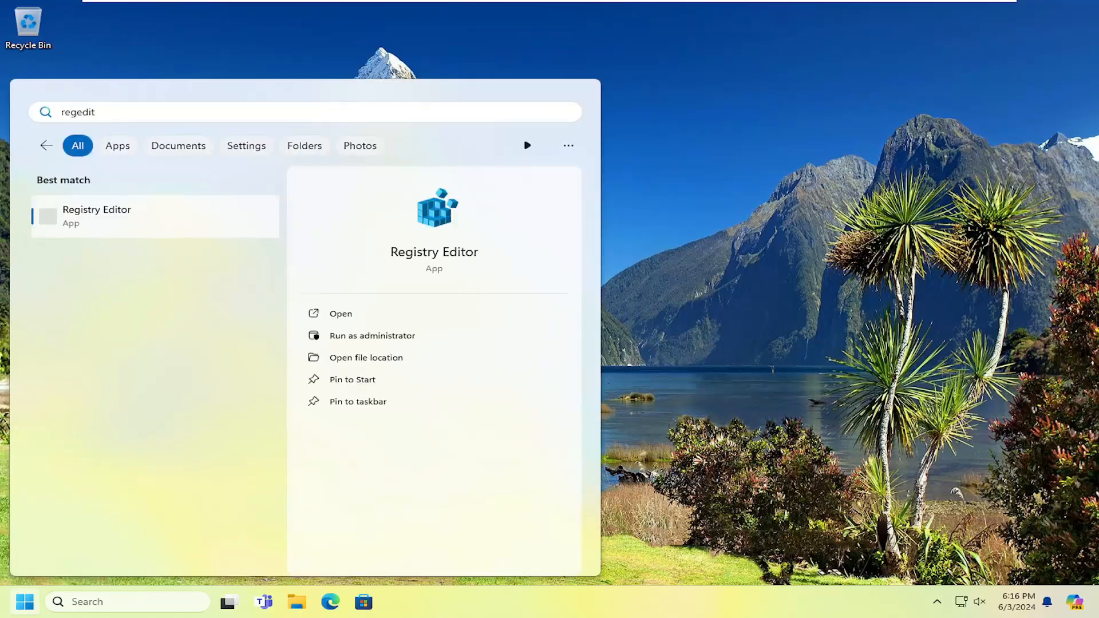
pyautogui.rightClick(77, 216)
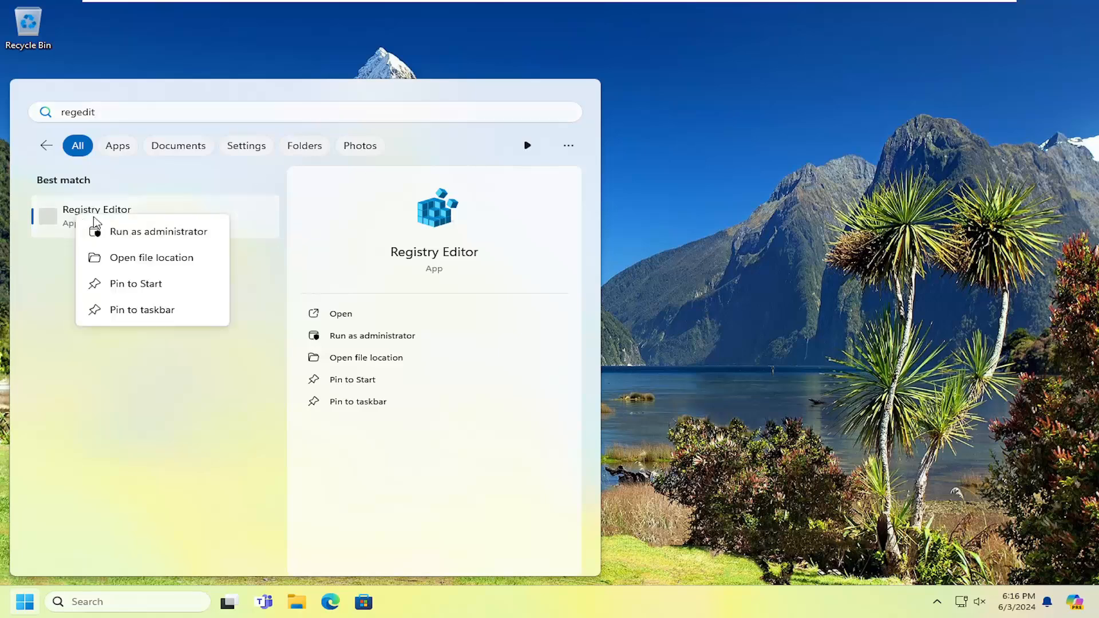
pyautogui.click(138, 232)
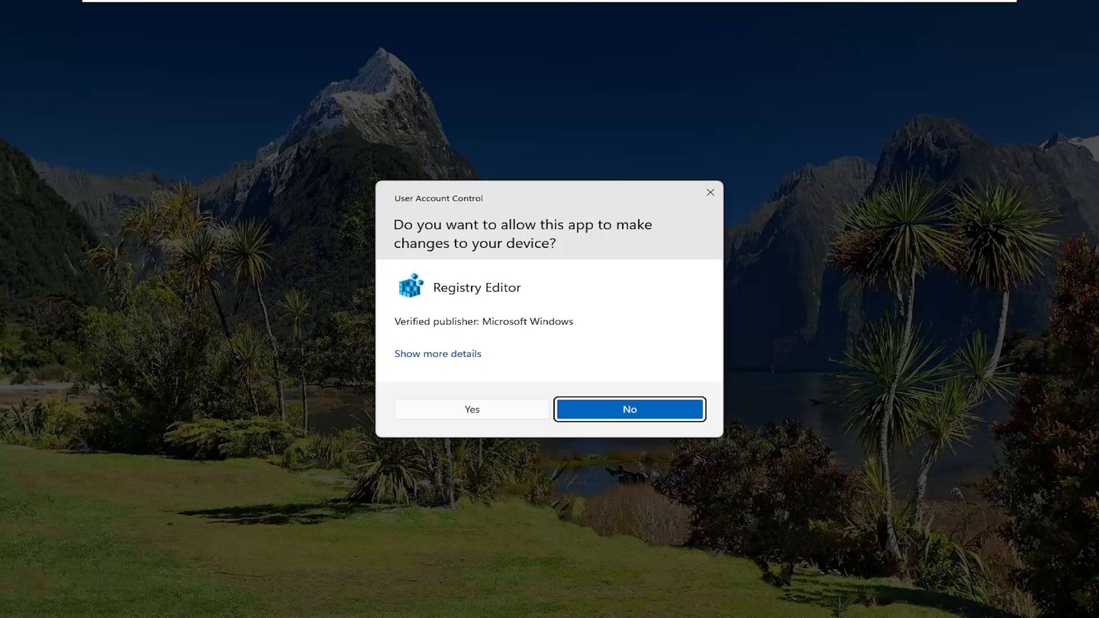
pyautogui.click(503, 410)
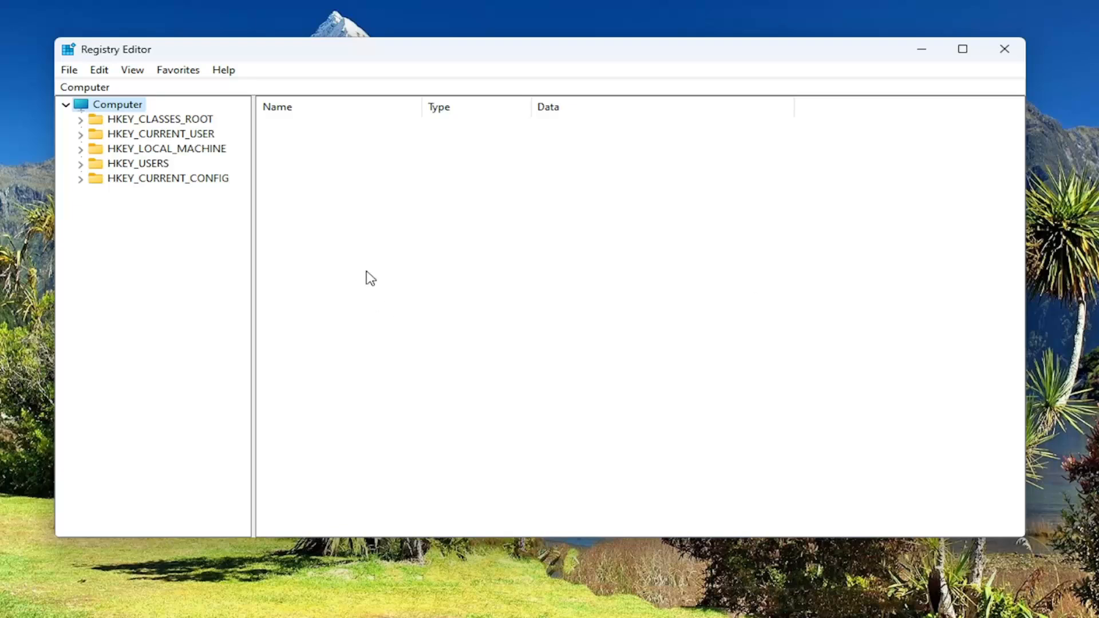
pyautogui.click(69, 70)
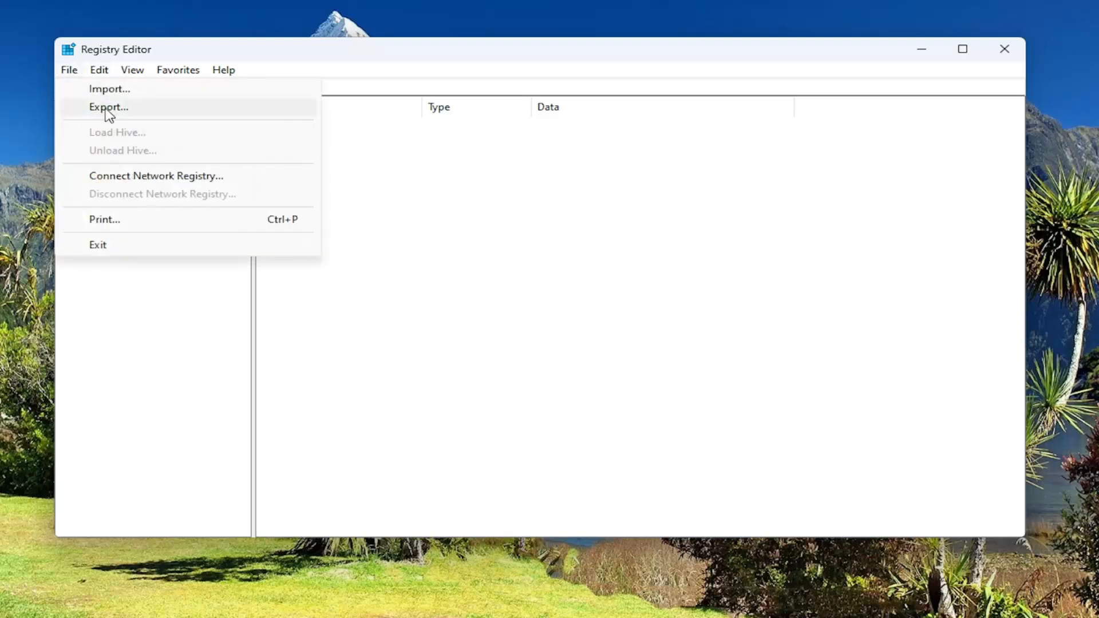
pyautogui.click(91, 110)
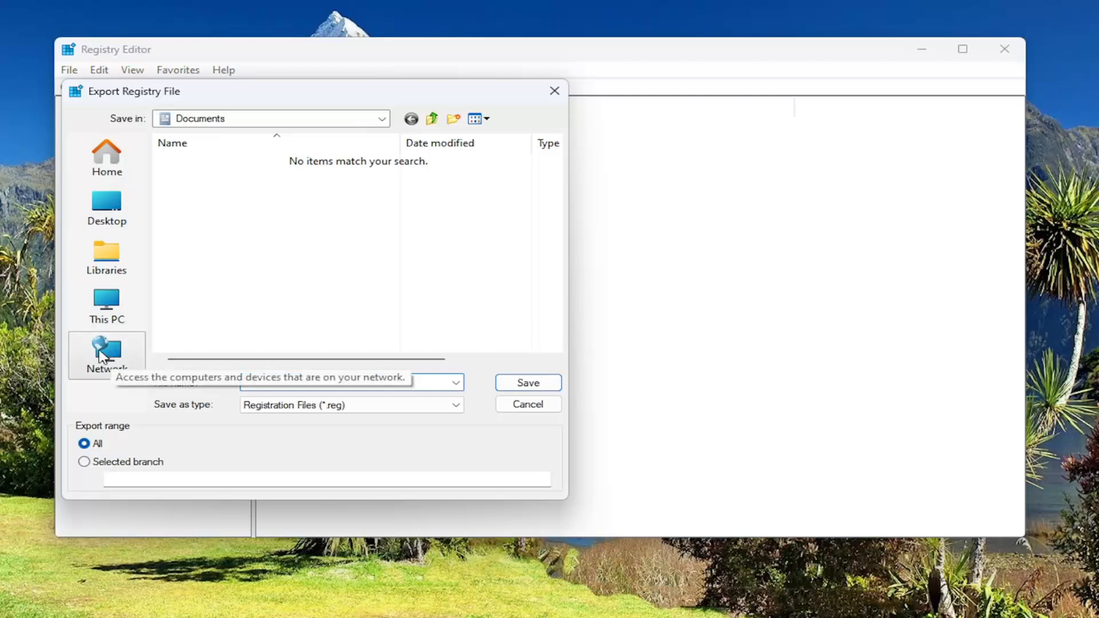
pyautogui.click(526, 406)
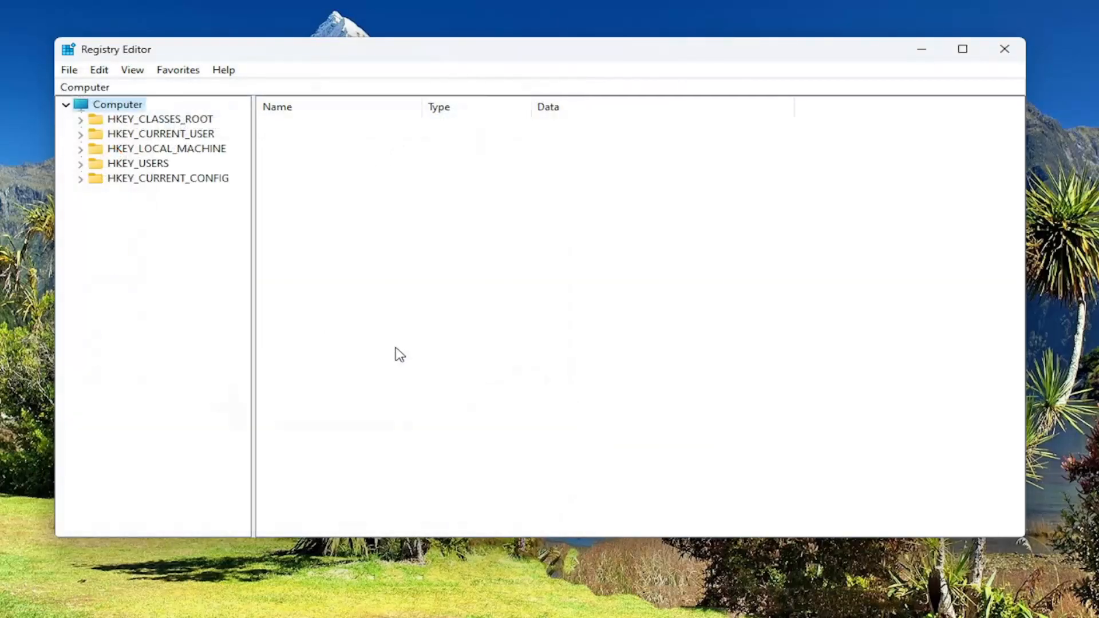
pyautogui.click(71, 71)
pyautogui.click(85, 90)
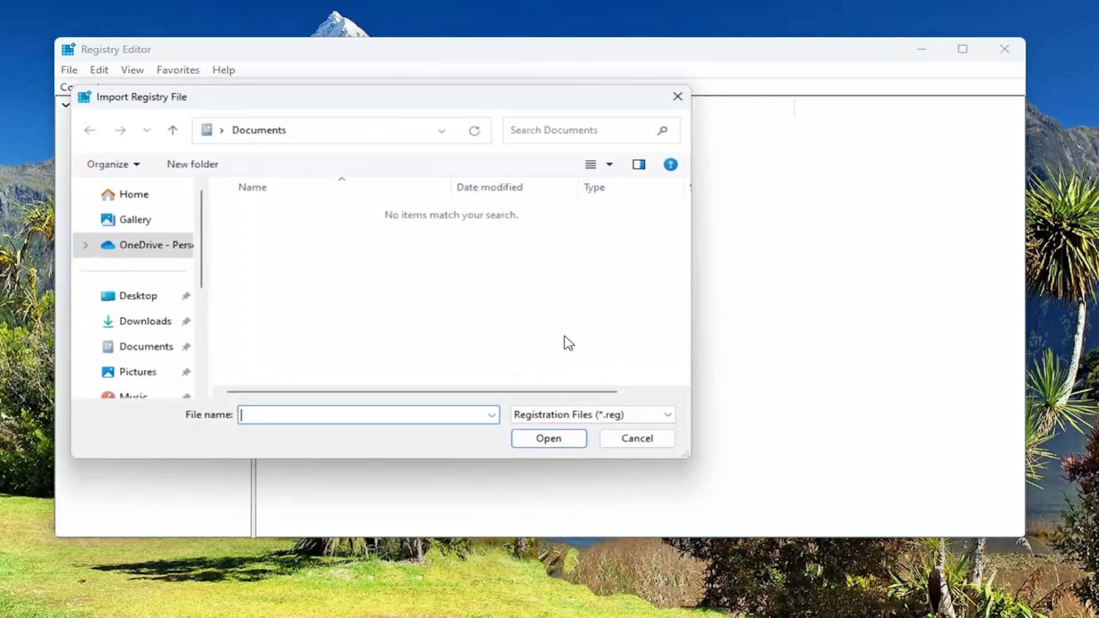
pyautogui.click(686, 447)
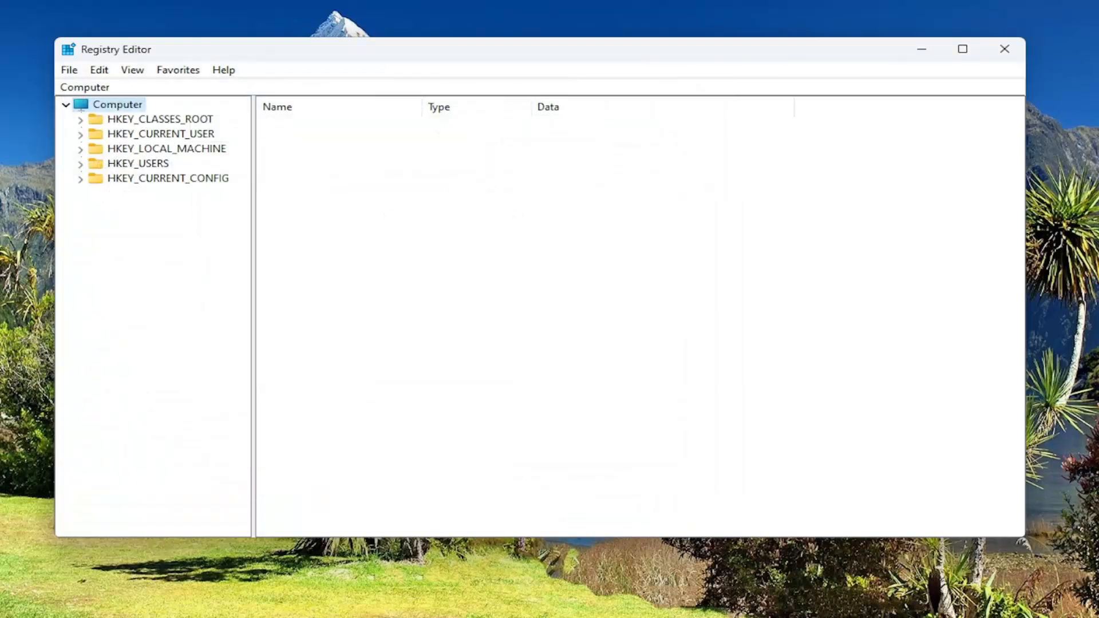
# - Expand the registry tree to HKEY_LOCAL_MACHINE\SYSTEM\CurrentControlSet\Control, widening the key tree for readable names
pyautogui.doubleClick(190, 152)
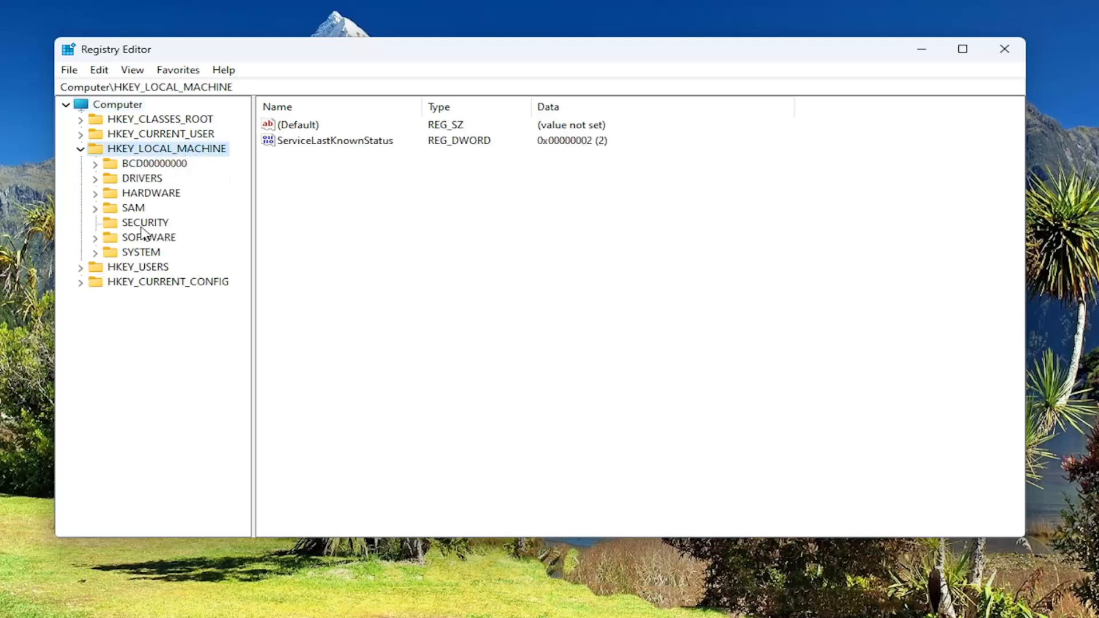
pyautogui.doubleClick(141, 252)
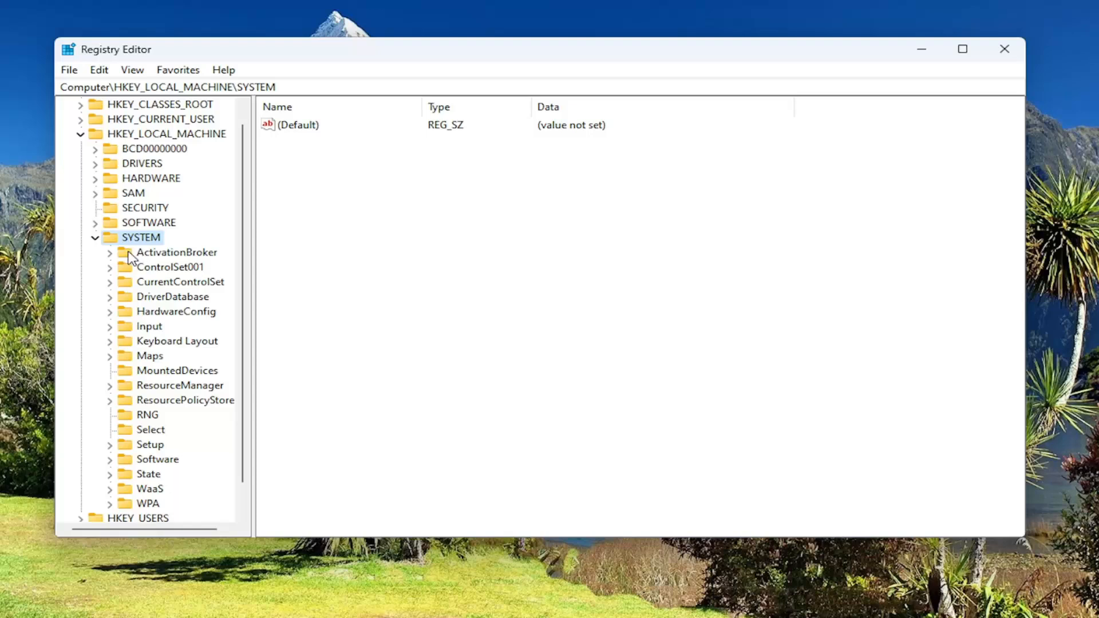
pyautogui.doubleClick(158, 284)
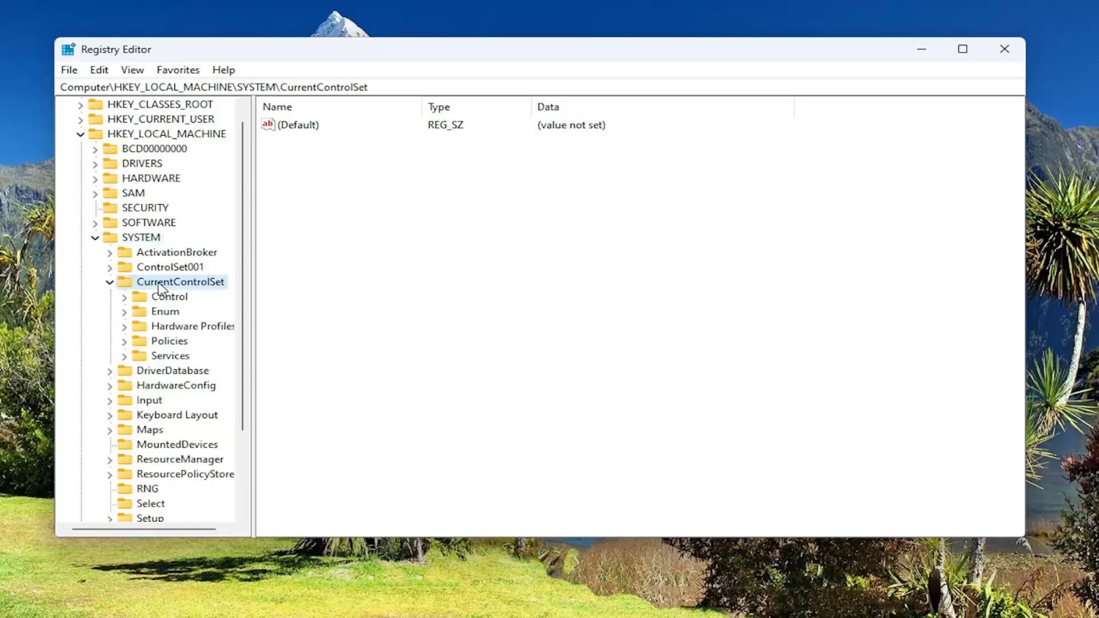
pyautogui.moveTo(254, 283); pyautogui.dragTo(290, 299)
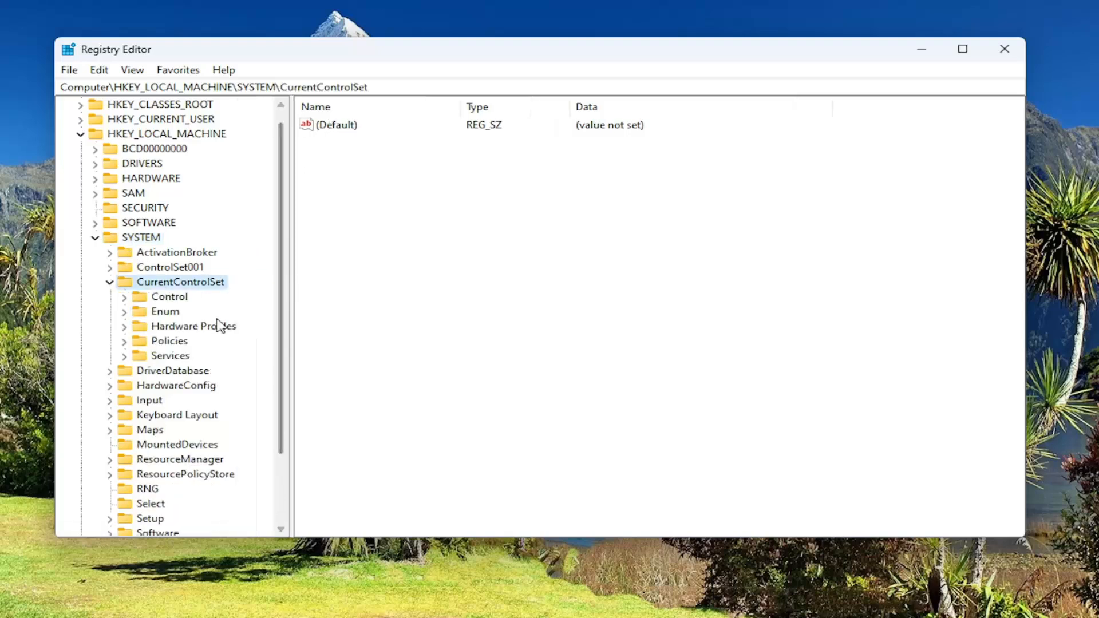
pyautogui.click(170, 299)
pyautogui.doubleClick(171, 300)
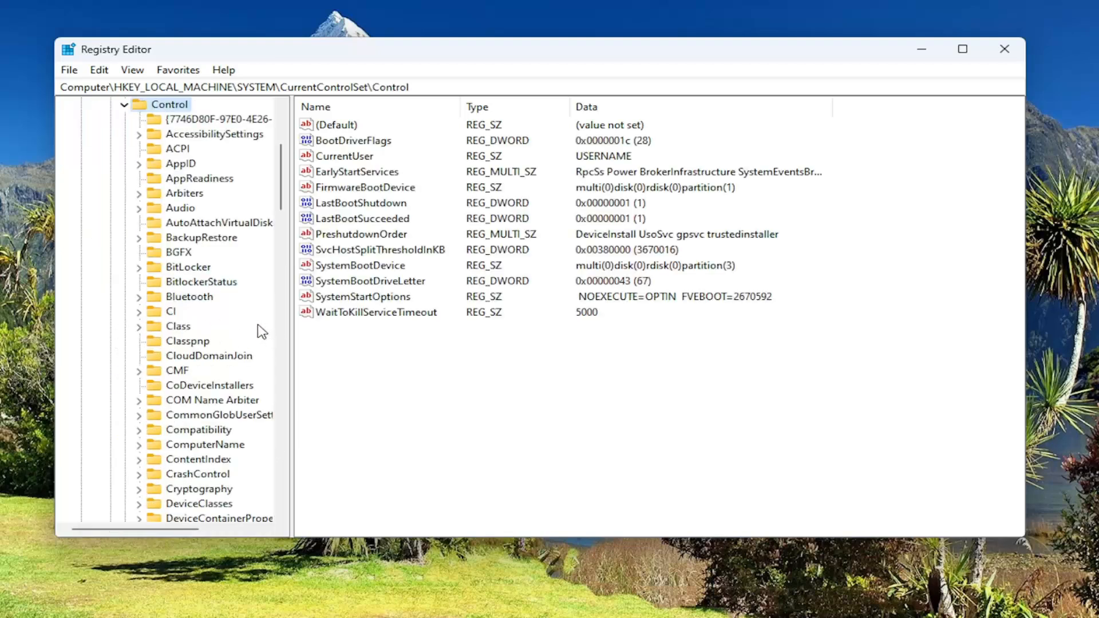
# - Expand FeatureManagement and Overrides under Control, and select the key named 4
pyautogui.scroll(-8, 172, 341)
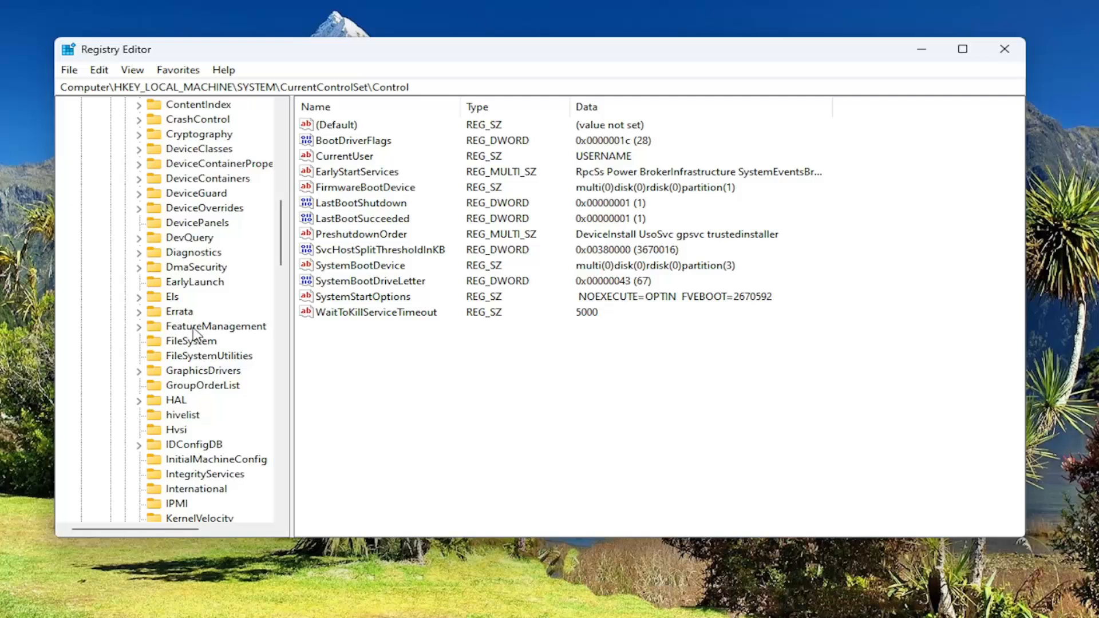
pyautogui.doubleClick(198, 329)
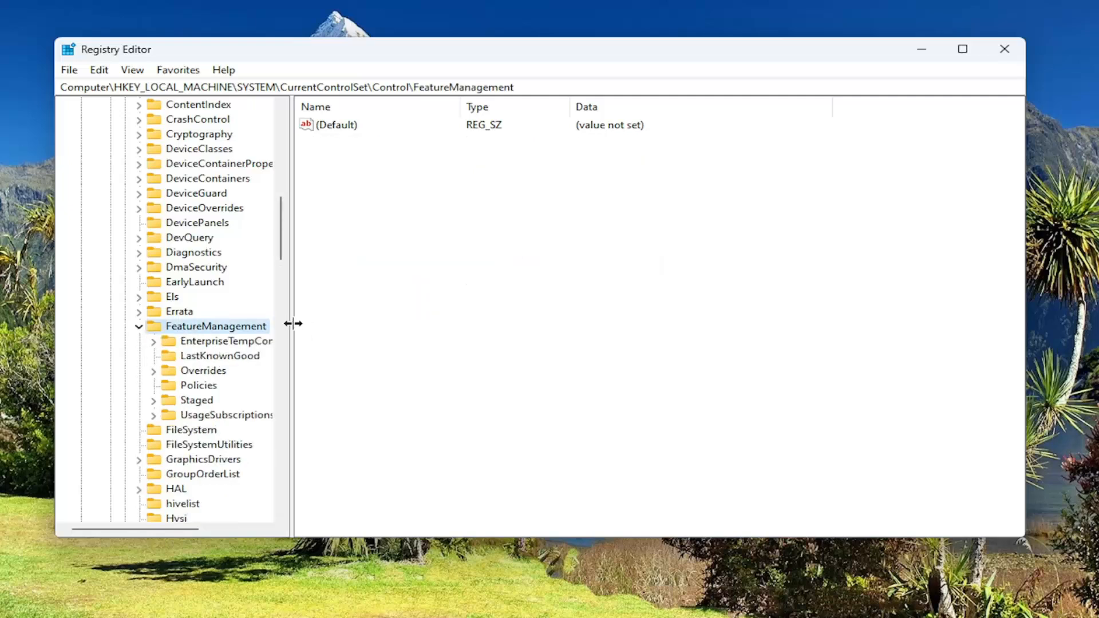
pyautogui.moveTo(290, 321); pyautogui.dragTo(328, 321)
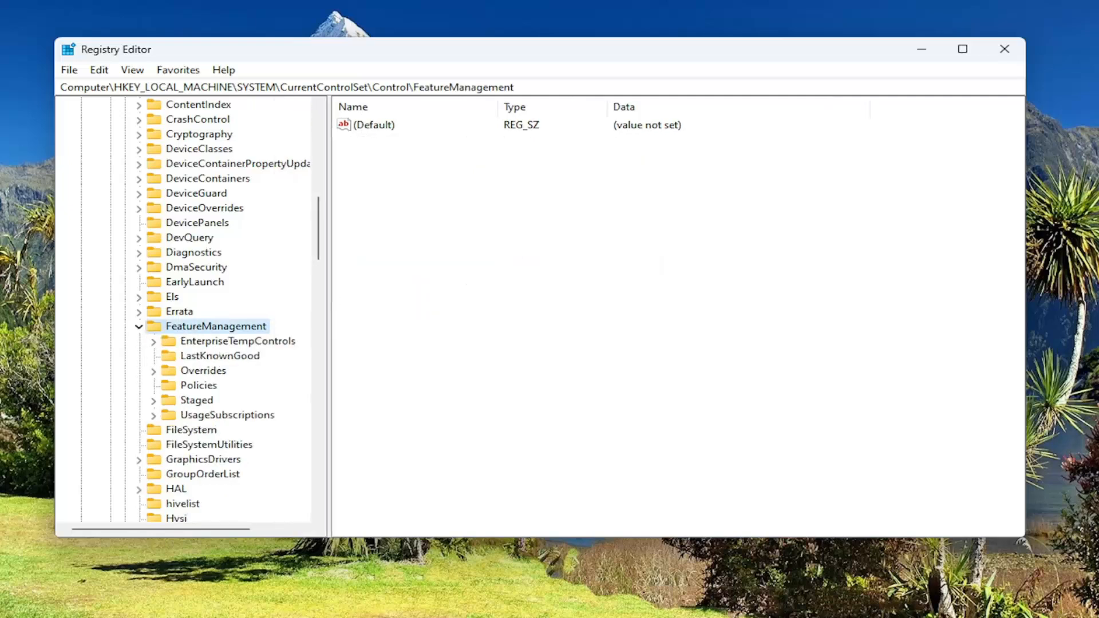
pyautogui.doubleClick(196, 373)
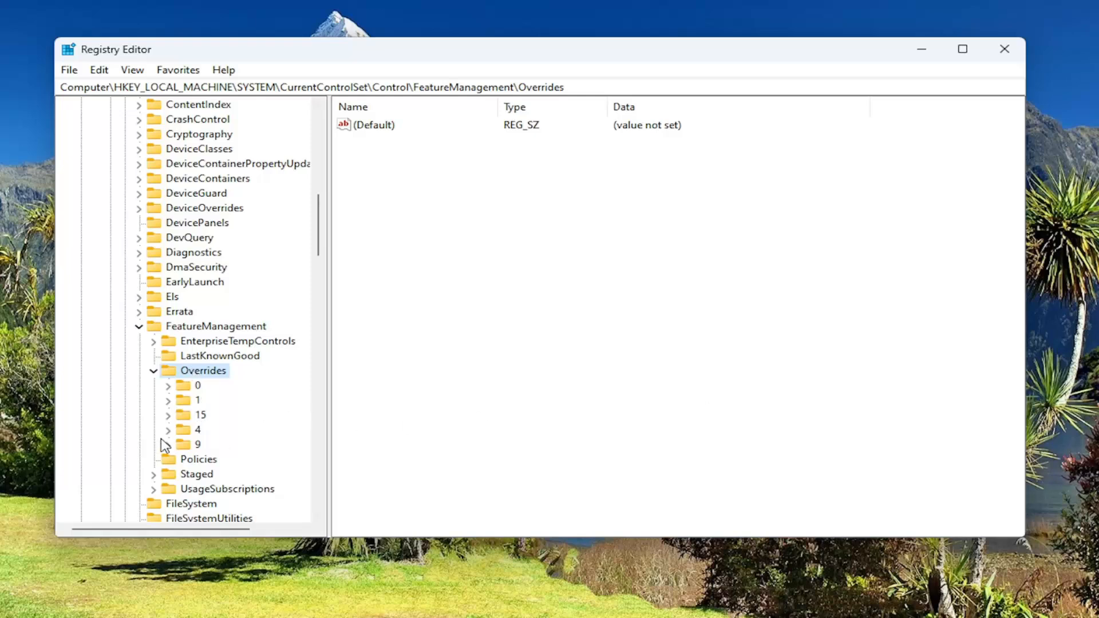
pyautogui.click(191, 431)
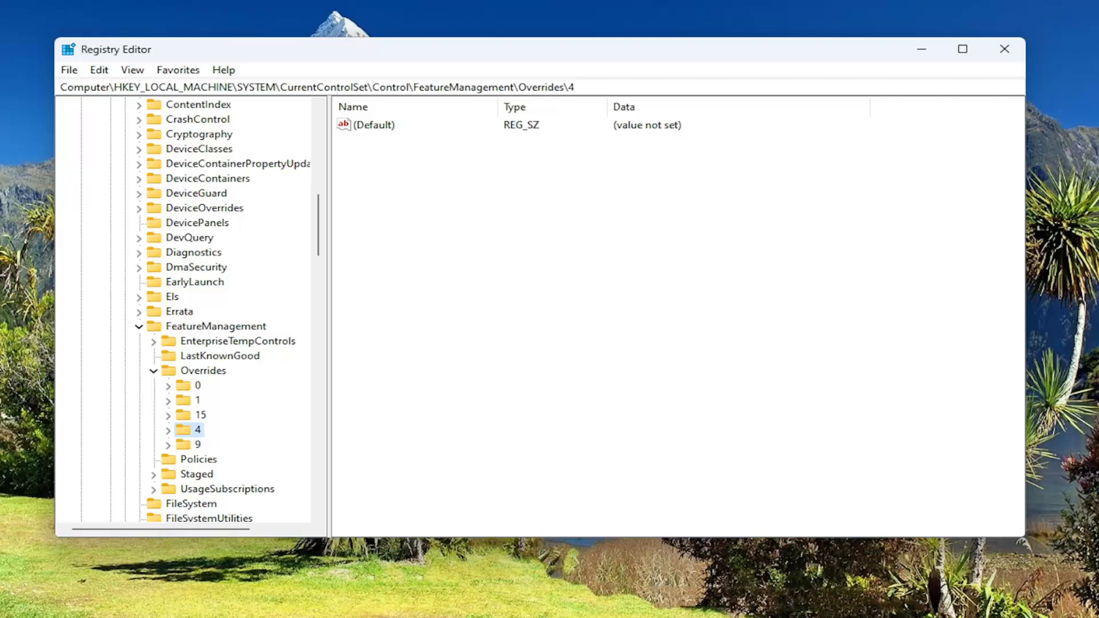
pyautogui.rightClick(198, 431)
pyautogui.moveTo(256, 463)
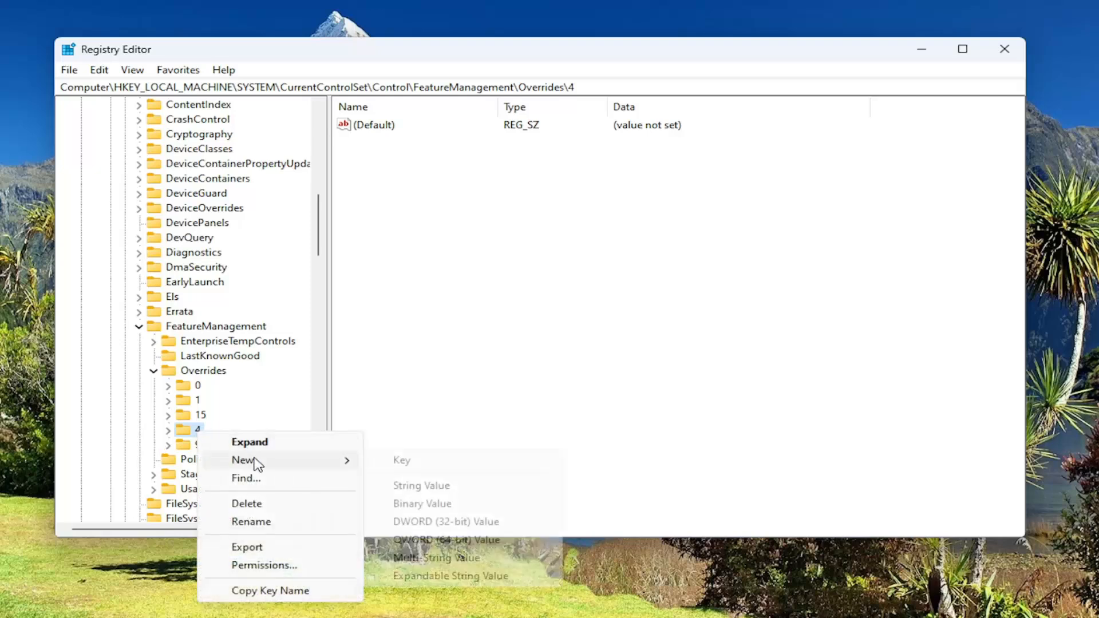
pyautogui.click(449, 462)
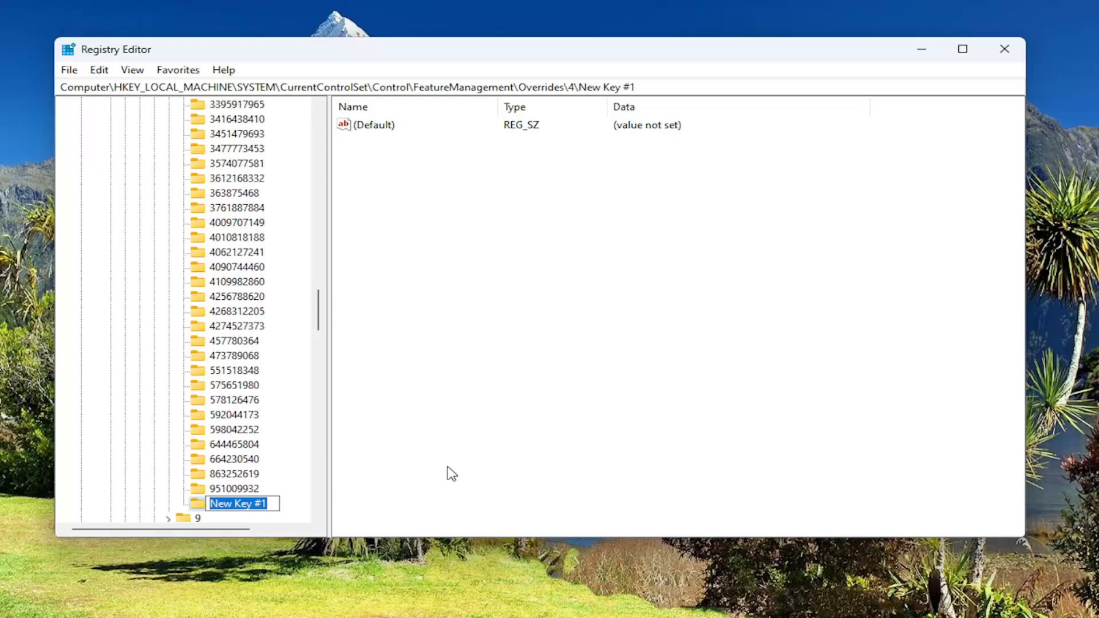
pyautogui.write('188')
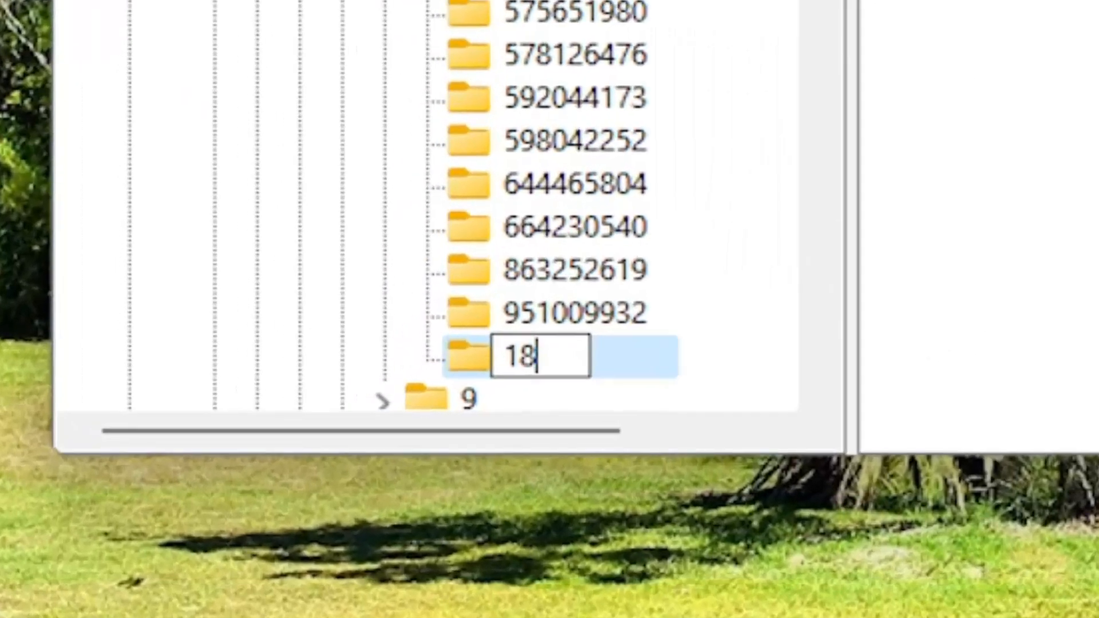
pyautogui.write('78')
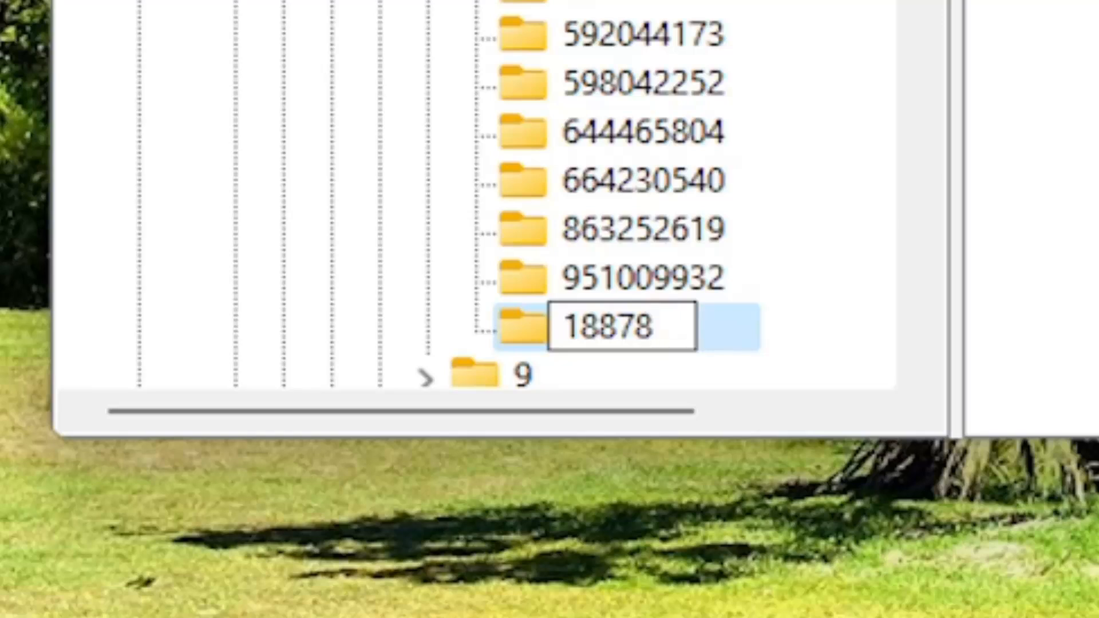
pyautogui.write('69')
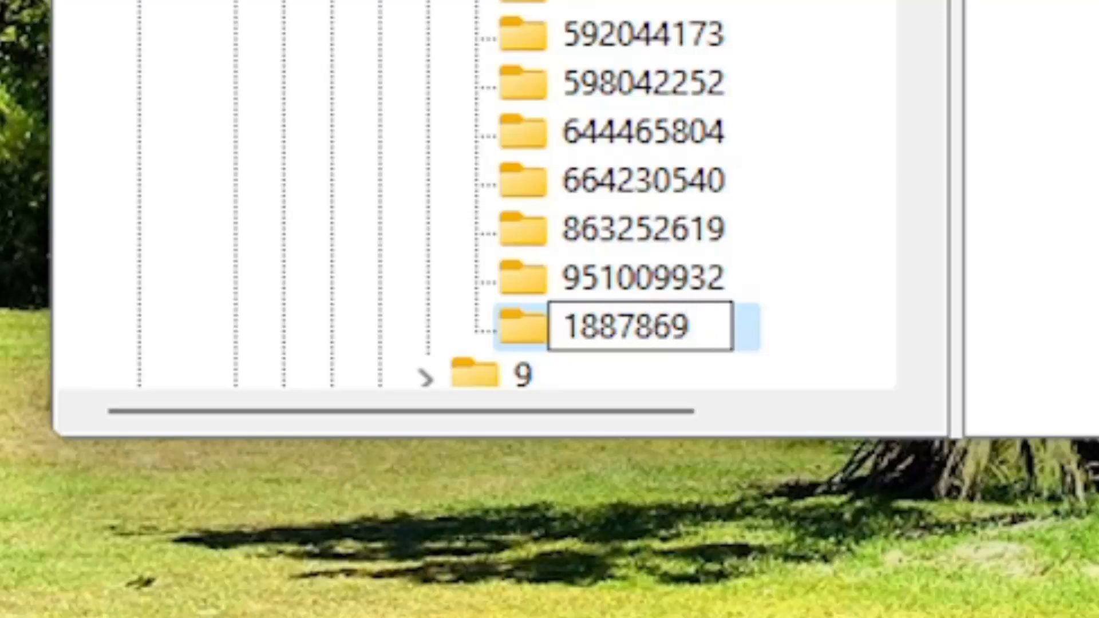
pyautogui.write('580')
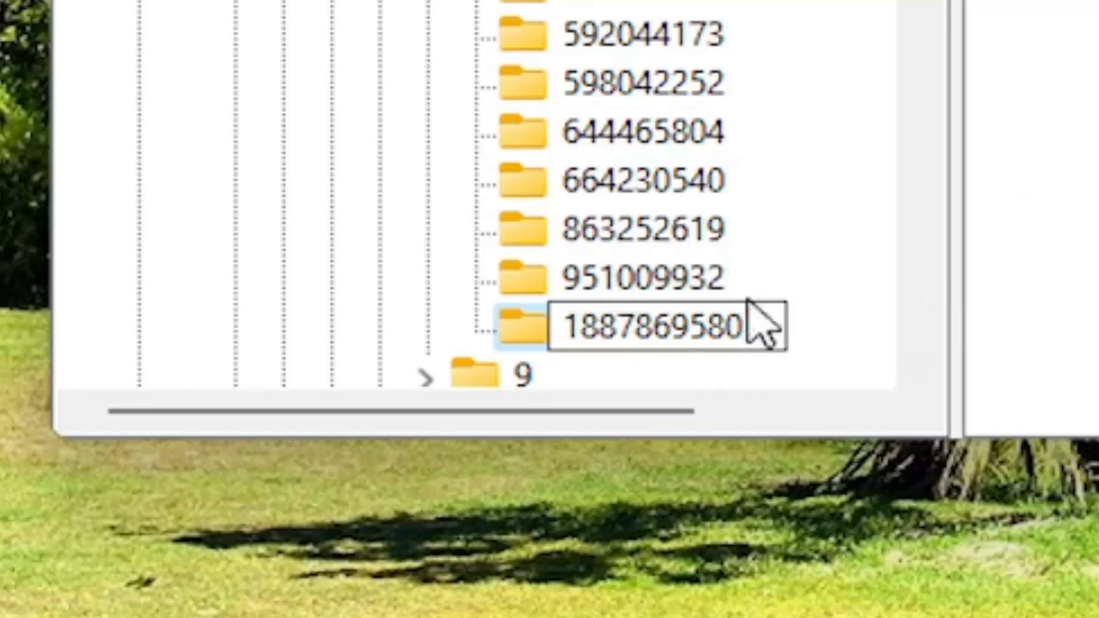
pyautogui.click(1024, 195)
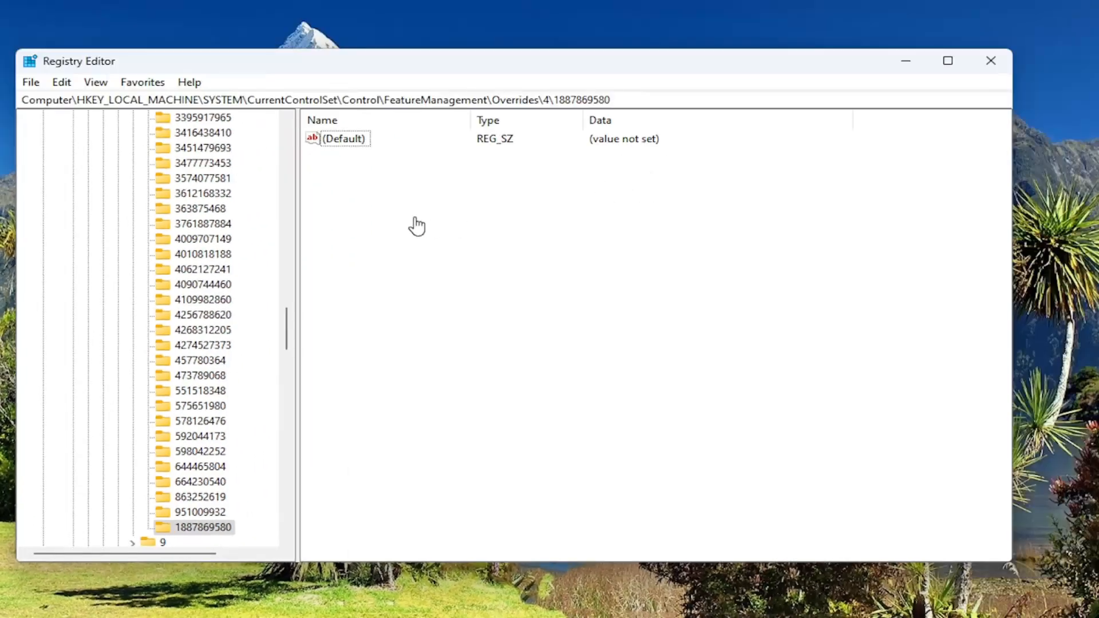
pyautogui.rightClick(399, 202)
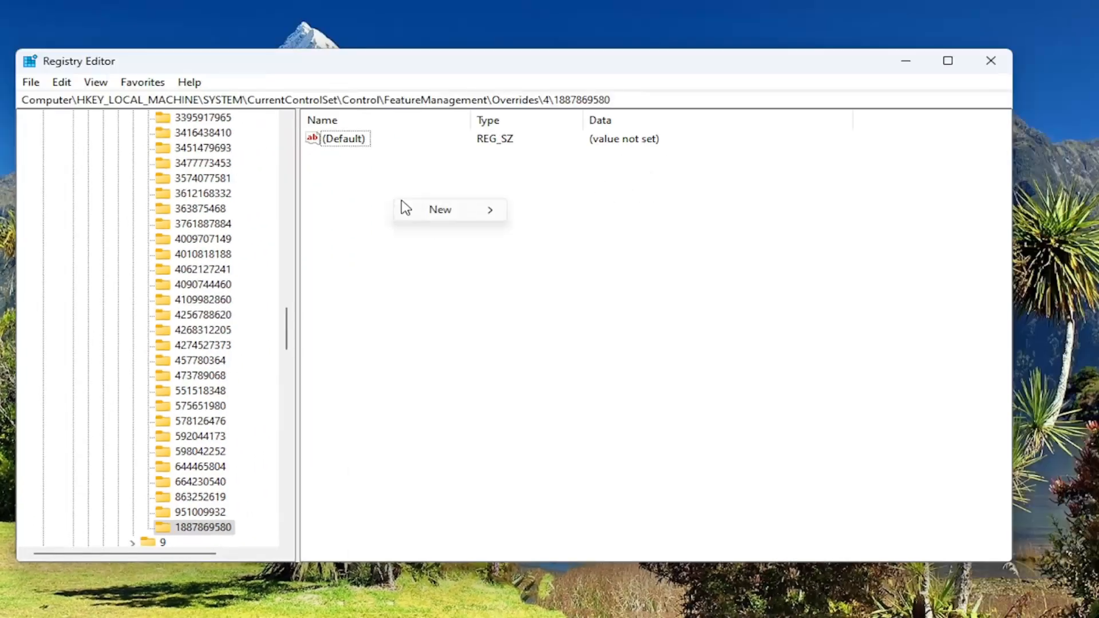
pyautogui.moveTo(448, 213)
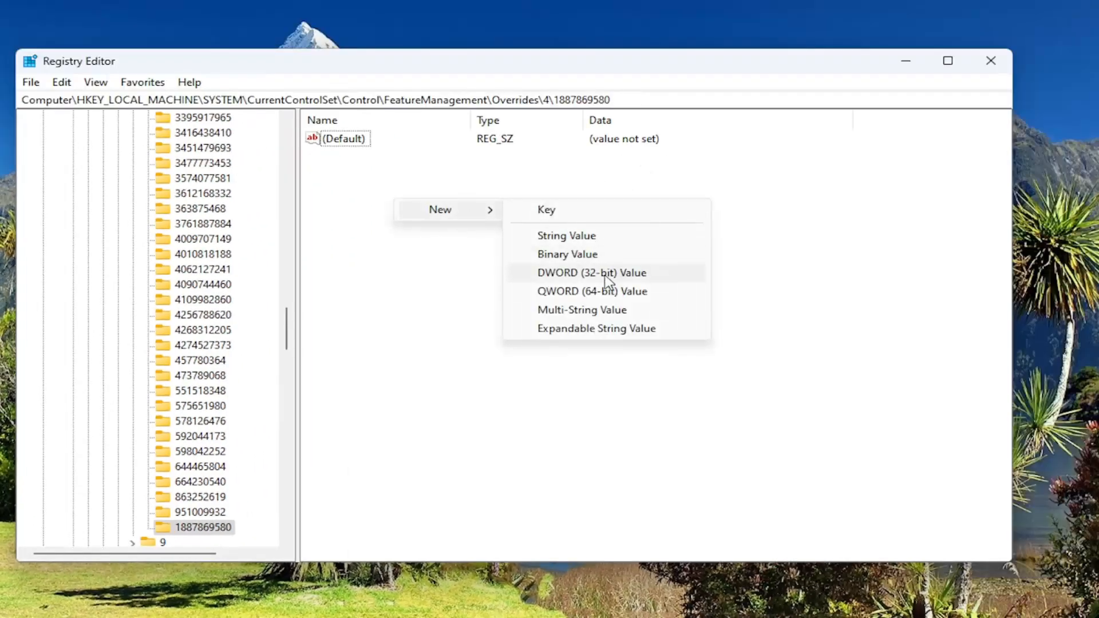
pyautogui.click(610, 279)
pyautogui.write('E')
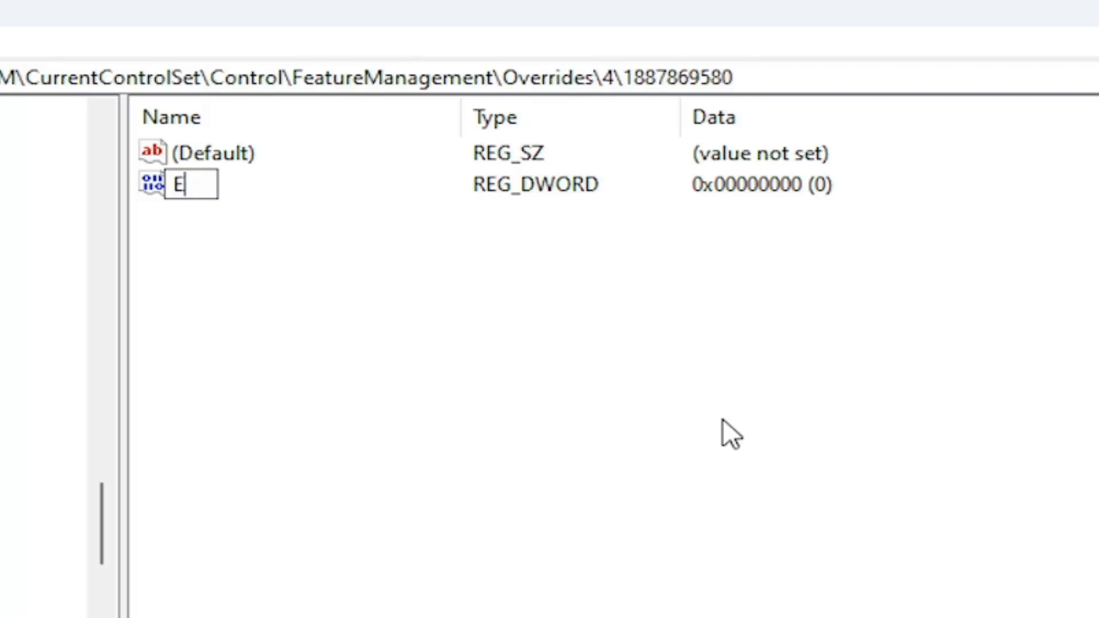
pyautogui.write('nabledState')
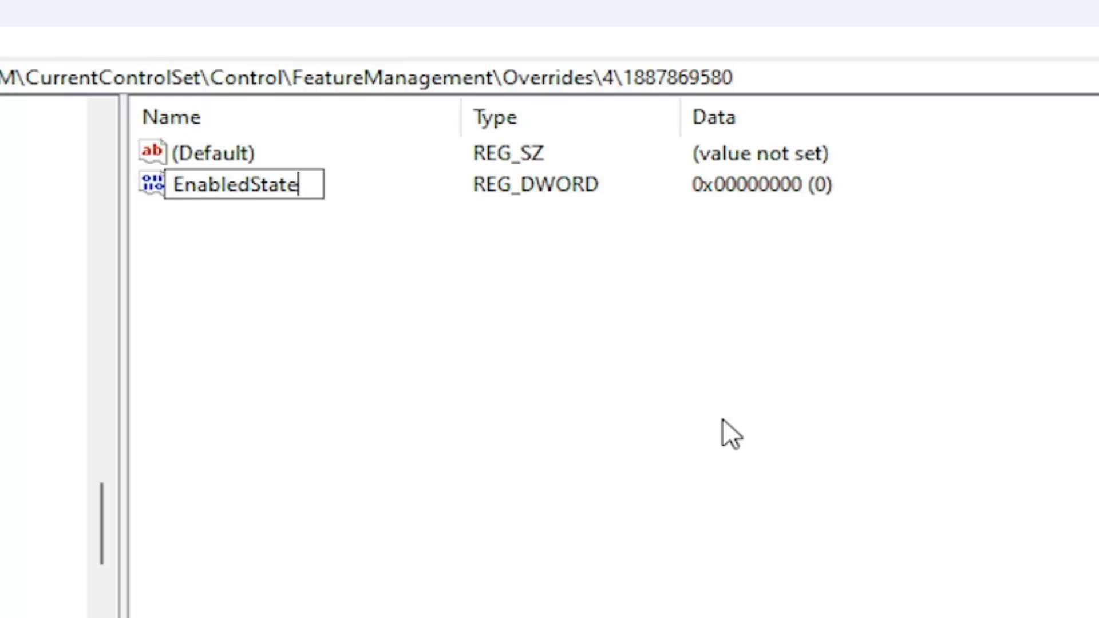
pyautogui.press('Return')
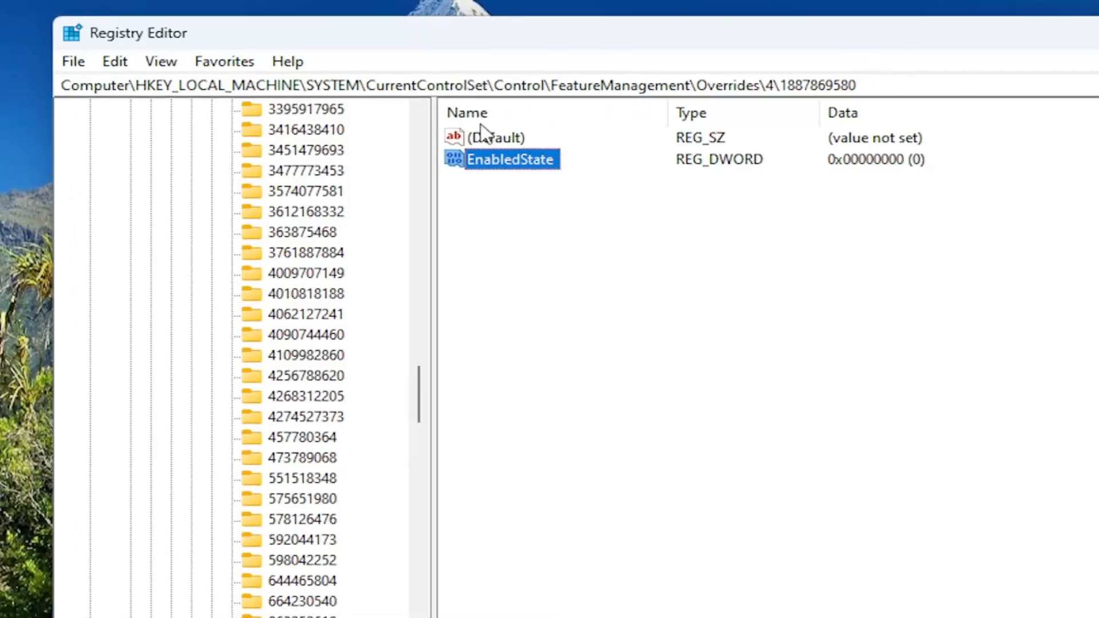
# - Set the EnabledState value data to 2 with hexadecimal base
pyautogui.doubleClick(489, 163)
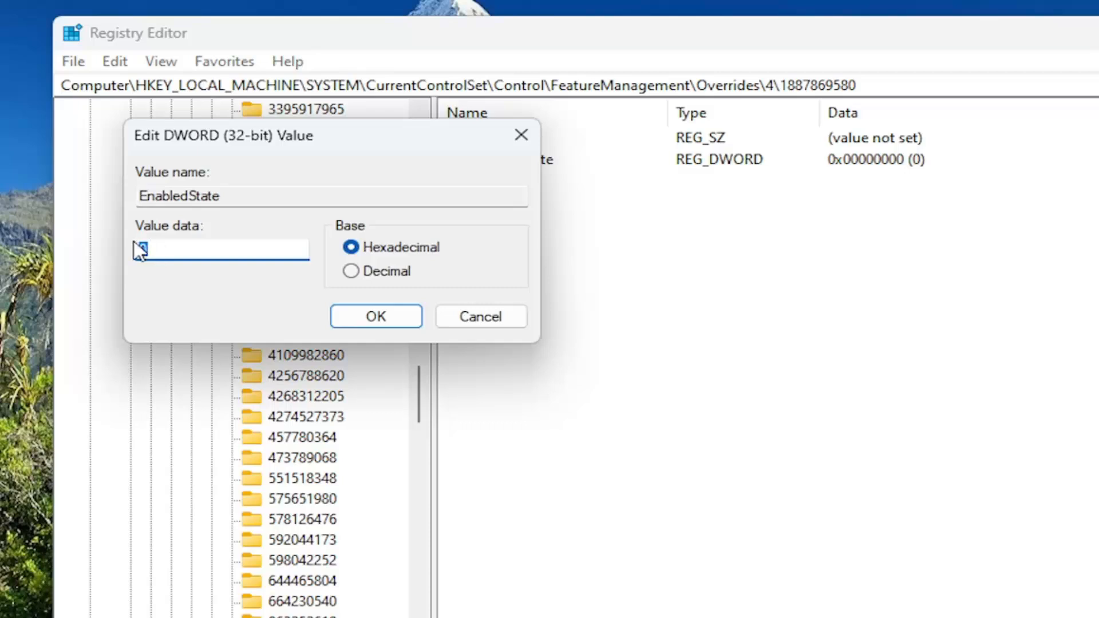
pyautogui.write('2')
pyautogui.click(373, 312)
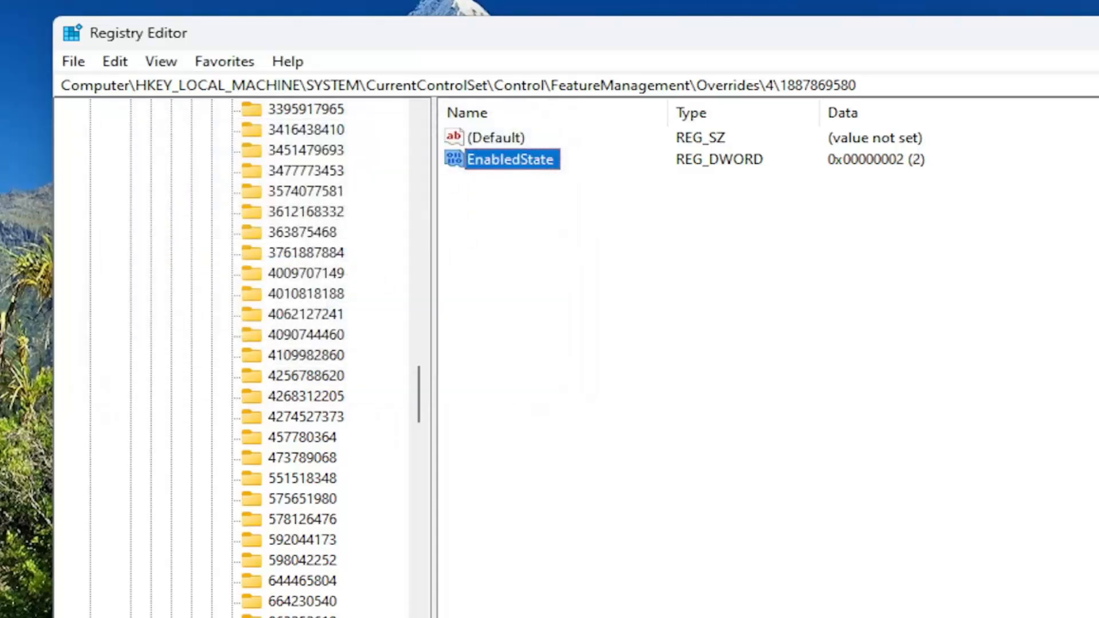
pyautogui.click(508, 175)
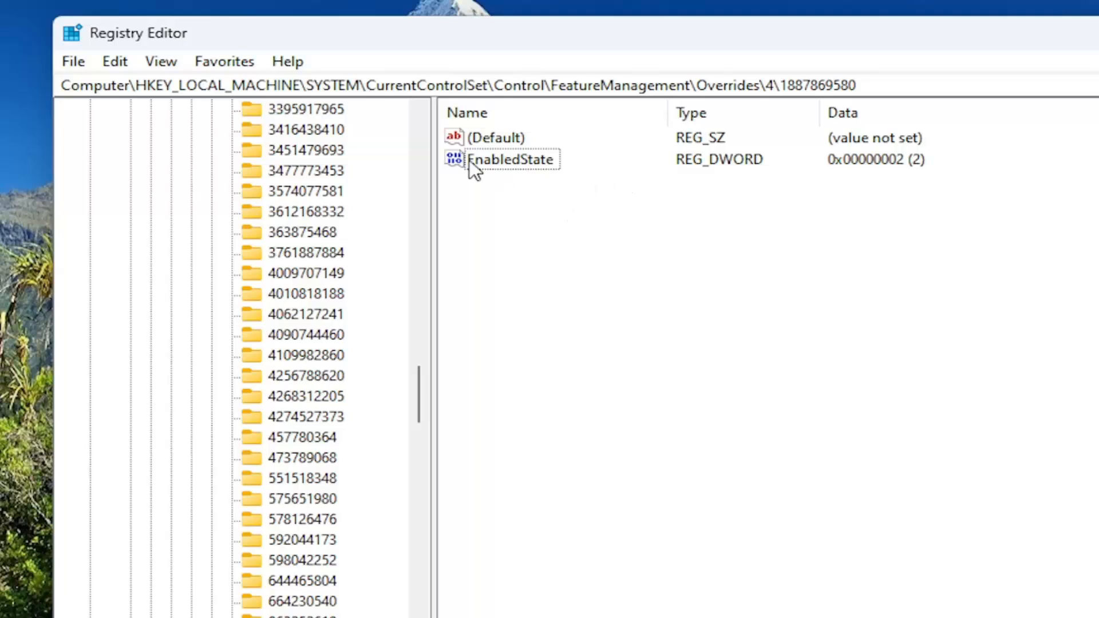
pyautogui.rightClick(514, 199)
pyautogui.moveTo(575, 216)
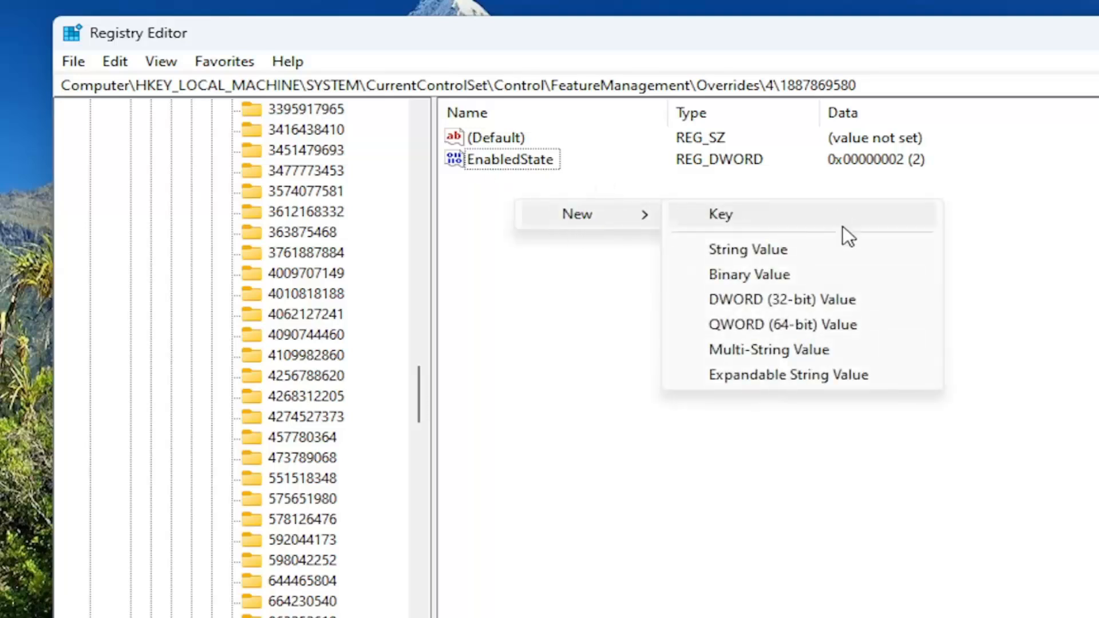
pyautogui.click(800, 295)
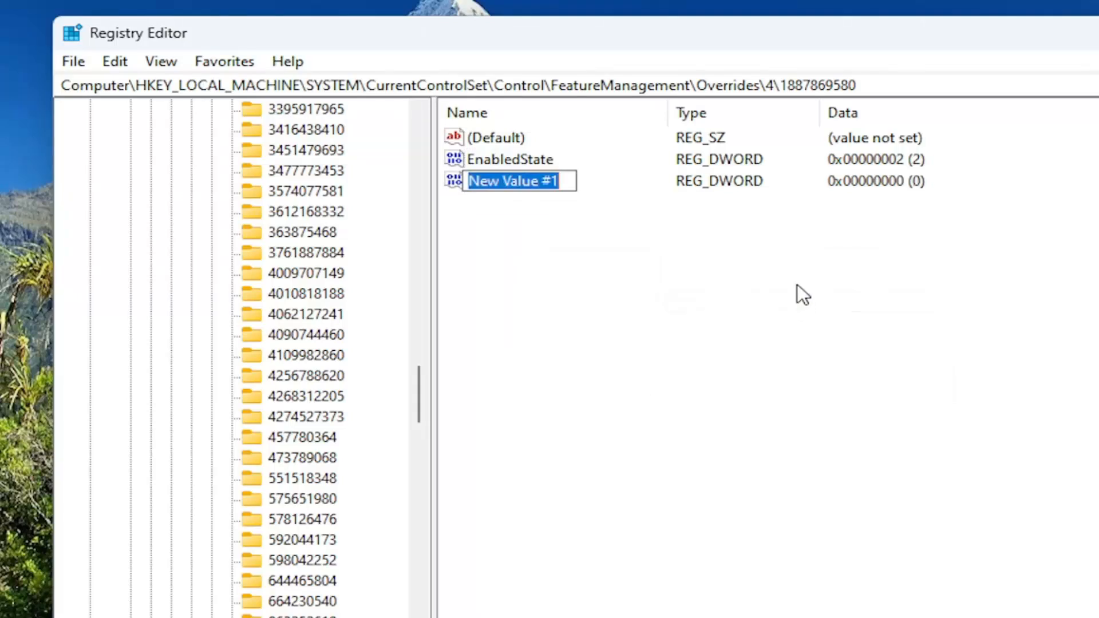
pyautogui.write('Enabl')
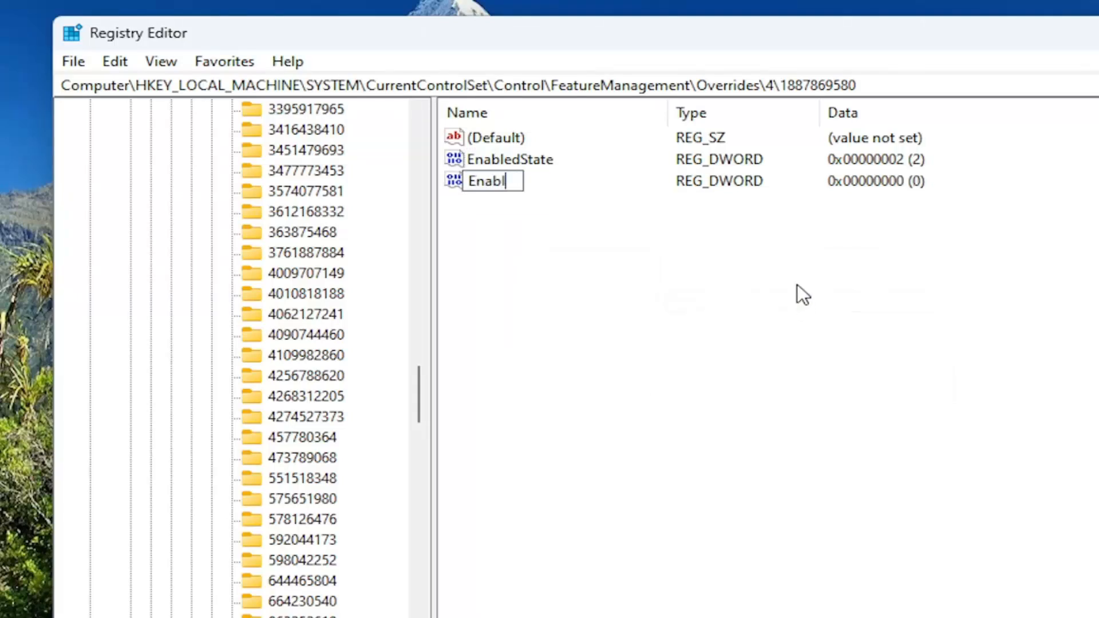
pyautogui.write('edState')
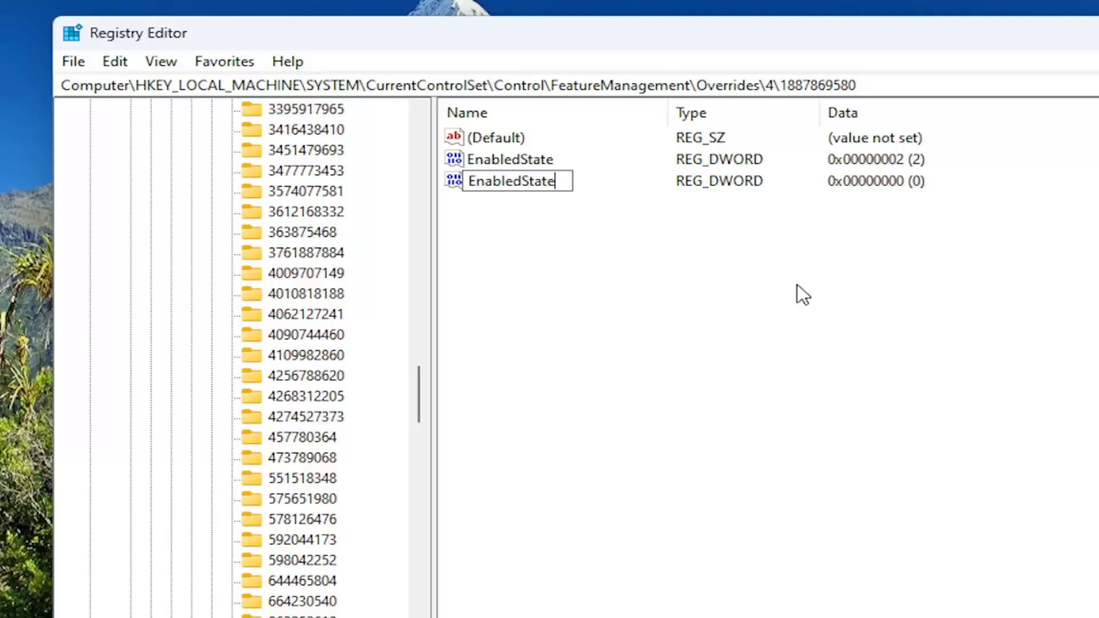
pyautogui.write('Options')
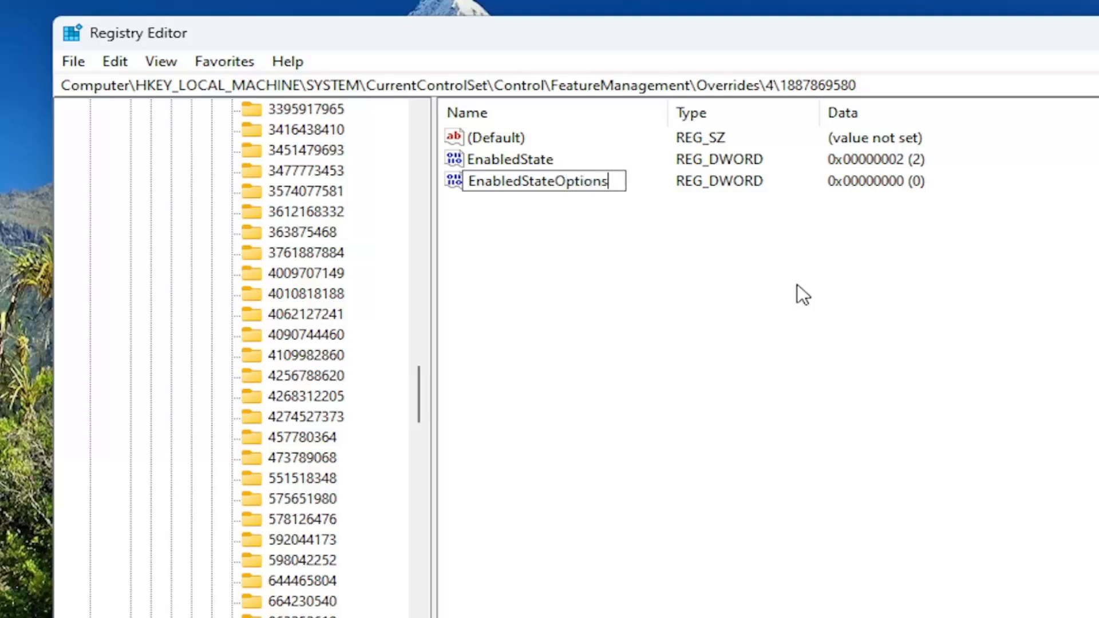
pyautogui.press('Return')
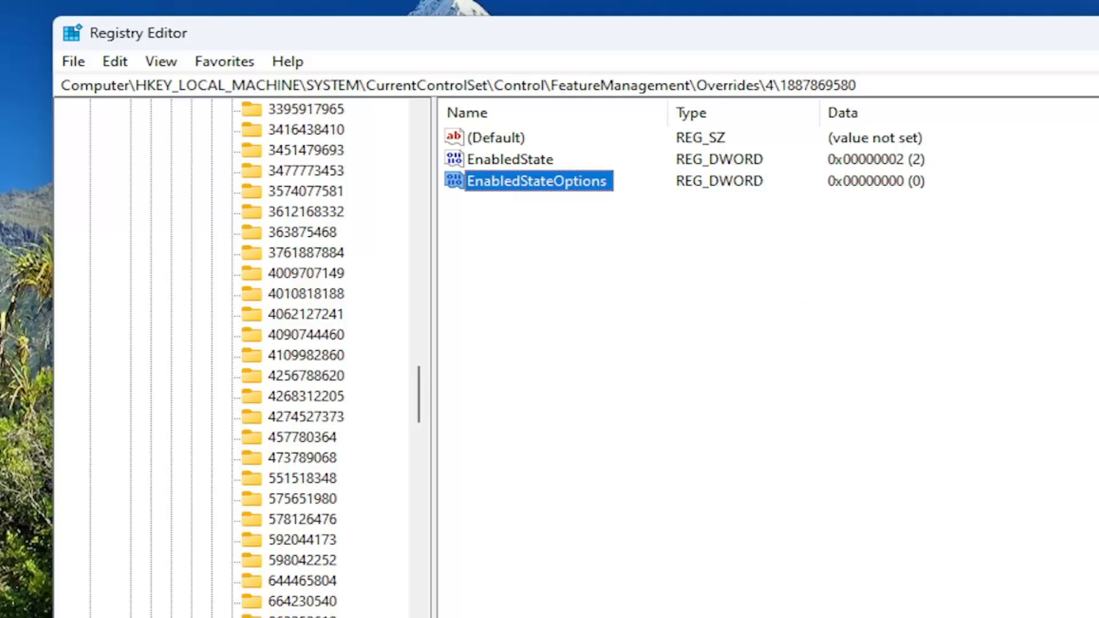
# - Set the EnabledStateOptions value data to 0 with hexadecimal base
pyautogui.doubleClick(495, 181)
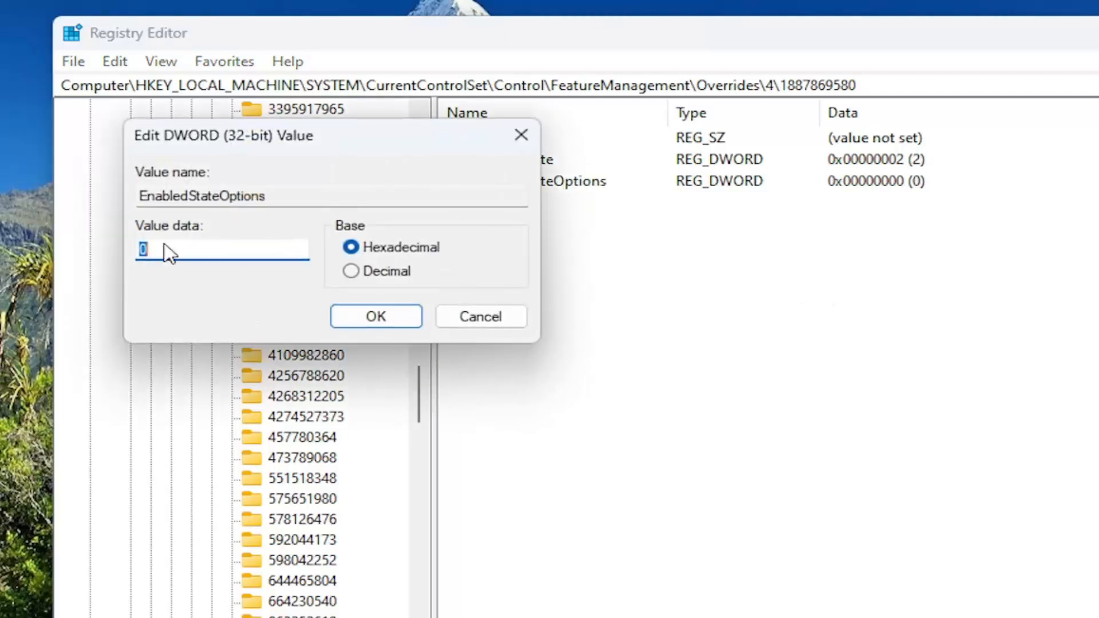
pyautogui.click(162, 246)
pyautogui.moveTo(302, 126); pyautogui.dragTo(773, 299)
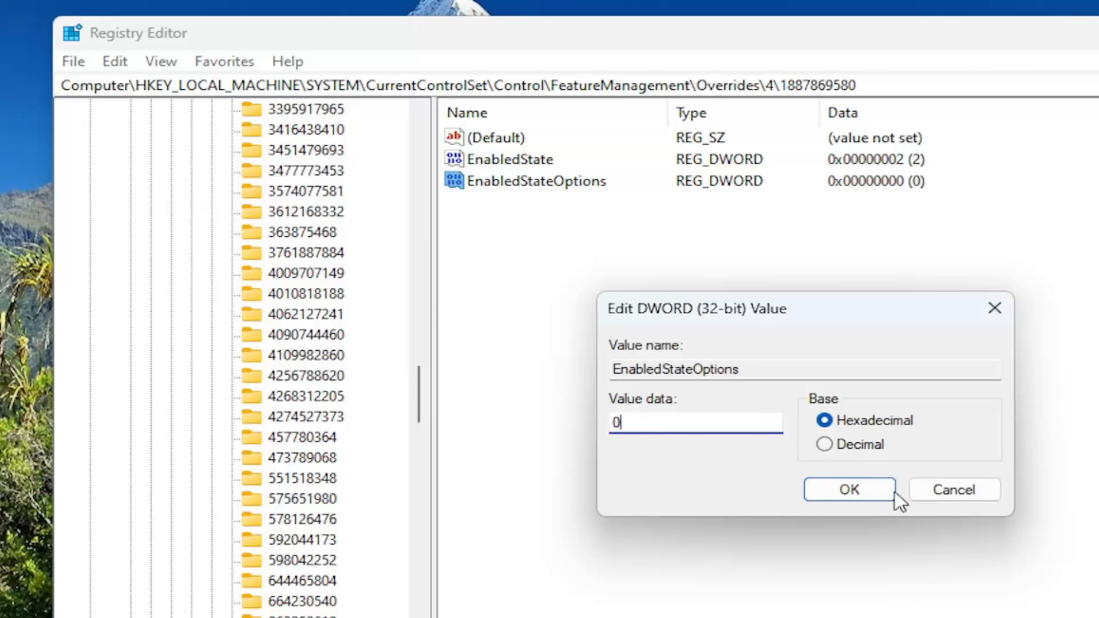
pyautogui.click(849, 491)
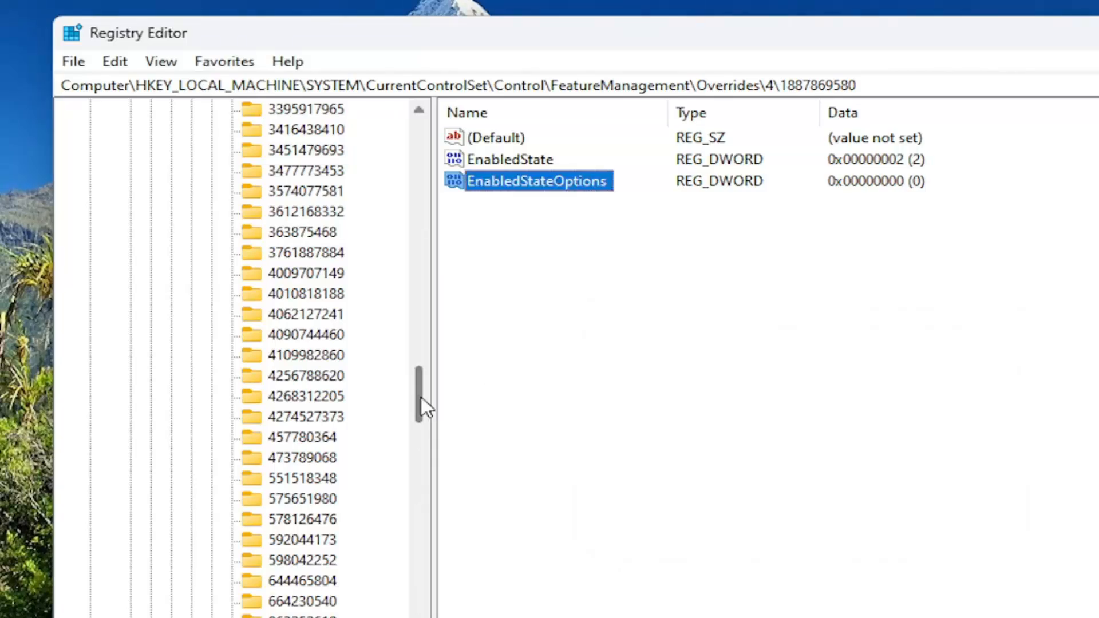
# - Collapse the expanded registry keys from Overrides\4 back up to HKEY_LOCAL_MACHINE, select Computer, and close the Registry Editor
pyautogui.moveTo(421, 397); pyautogui.dragTo(431, 245)
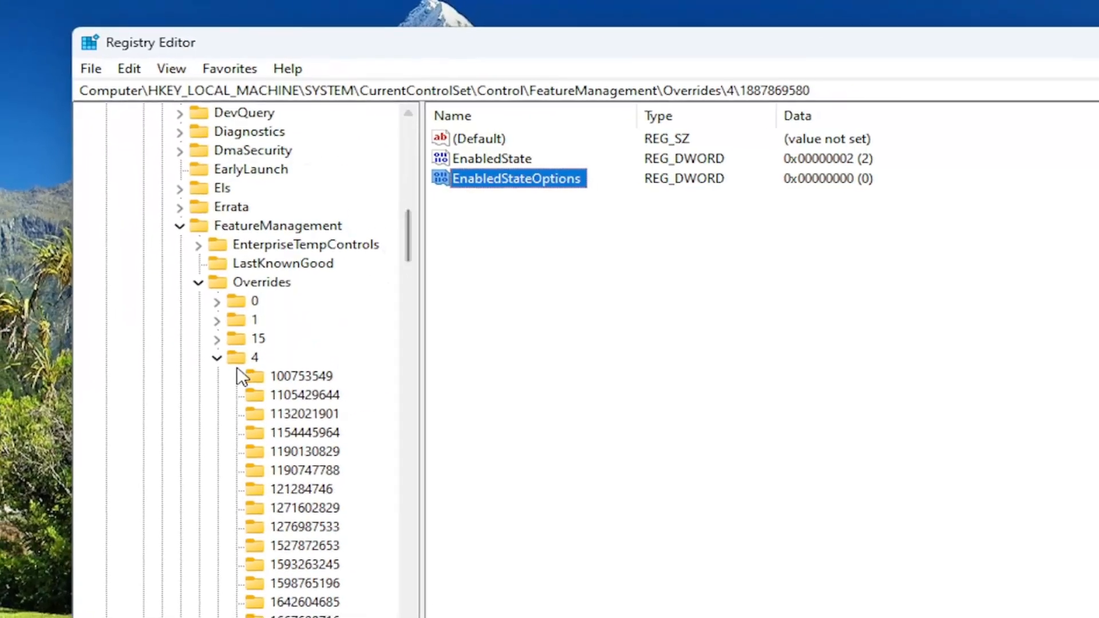
pyautogui.doubleClick(234, 377)
pyautogui.doubleClick(261, 295)
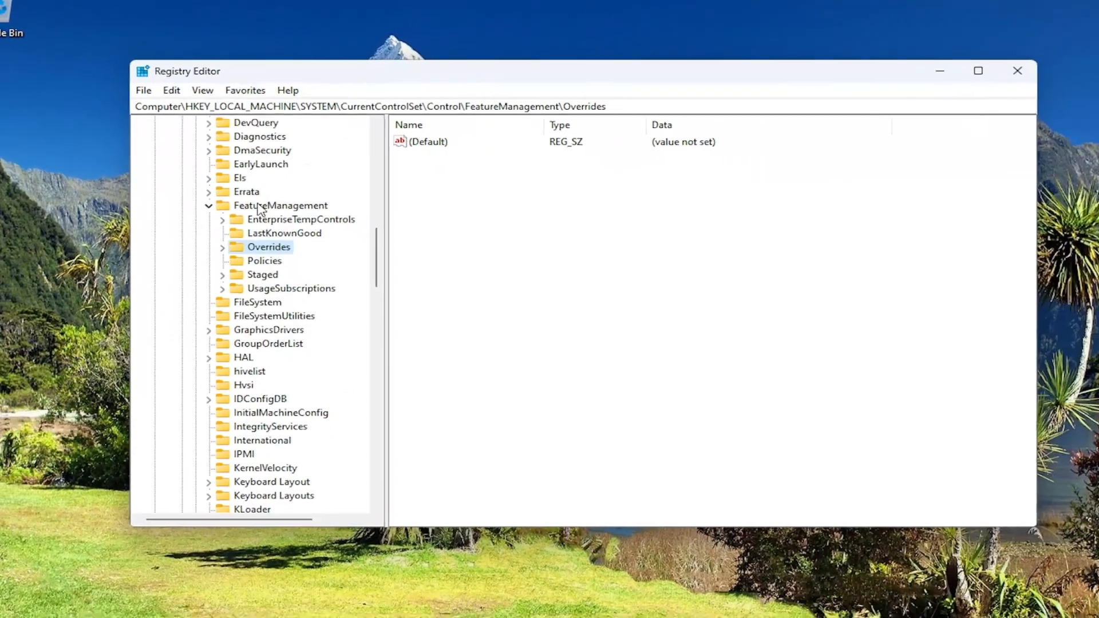
pyautogui.doubleClick(259, 206)
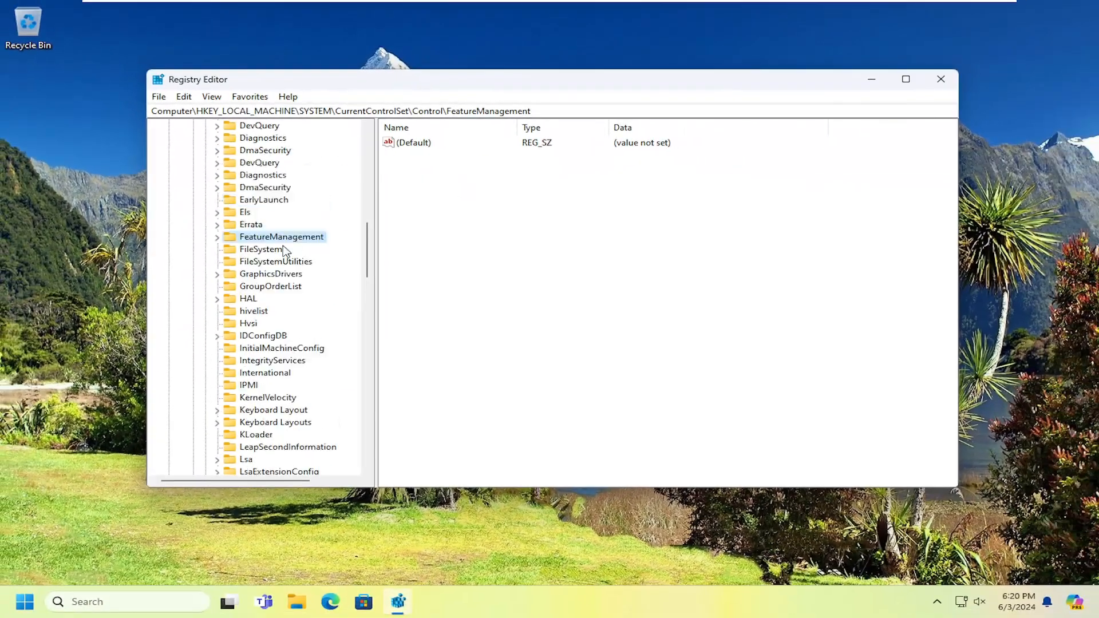
pyautogui.scroll(15, 286, 238)
pyautogui.click(242, 299)
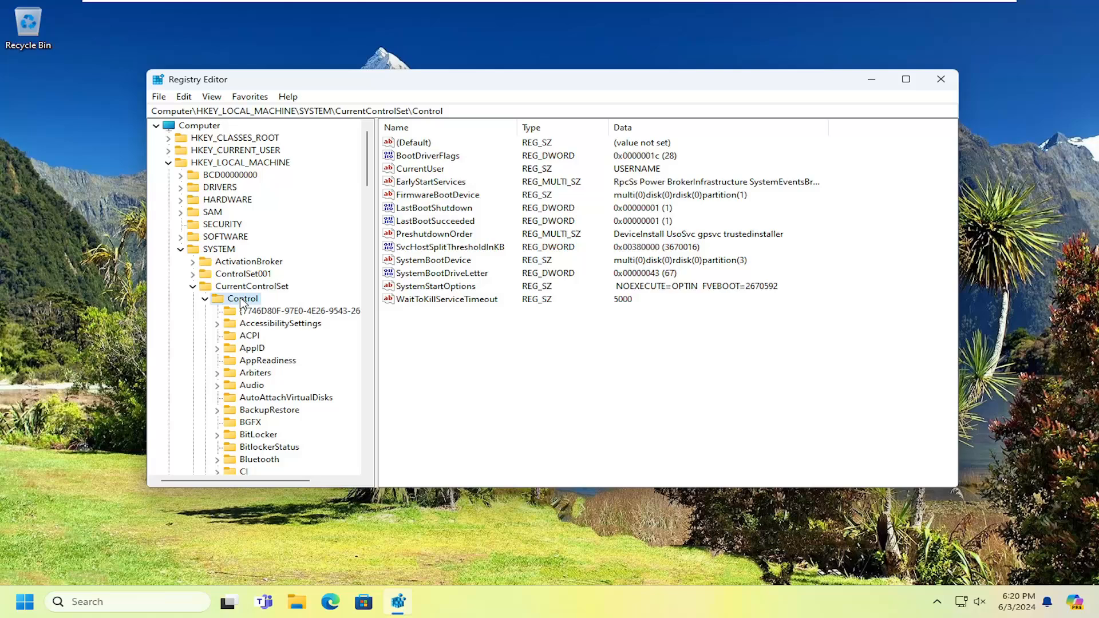
pyautogui.doubleClick(242, 299)
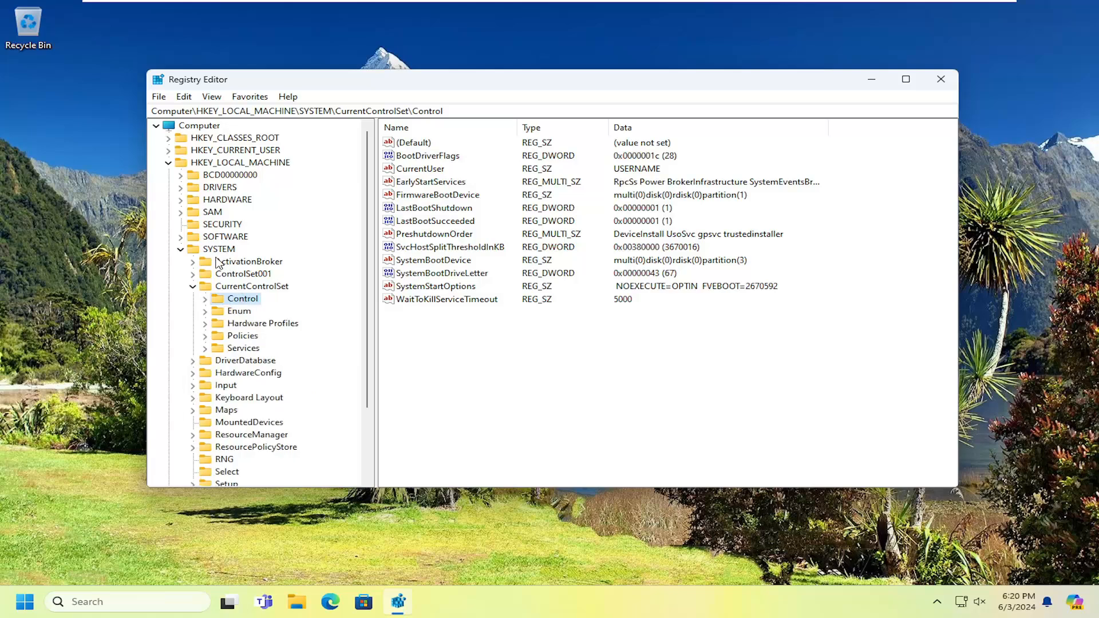
pyautogui.doubleClick(218, 286)
pyautogui.doubleClick(220, 250)
pyautogui.doubleClick(212, 162)
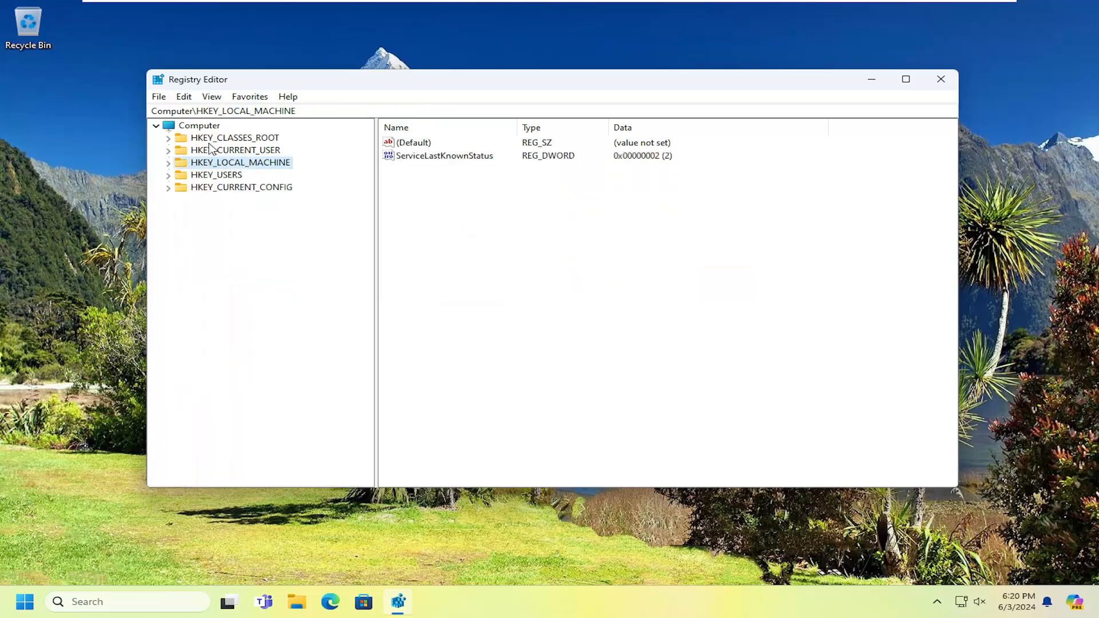
pyautogui.click(209, 127)
pyautogui.click(940, 79)
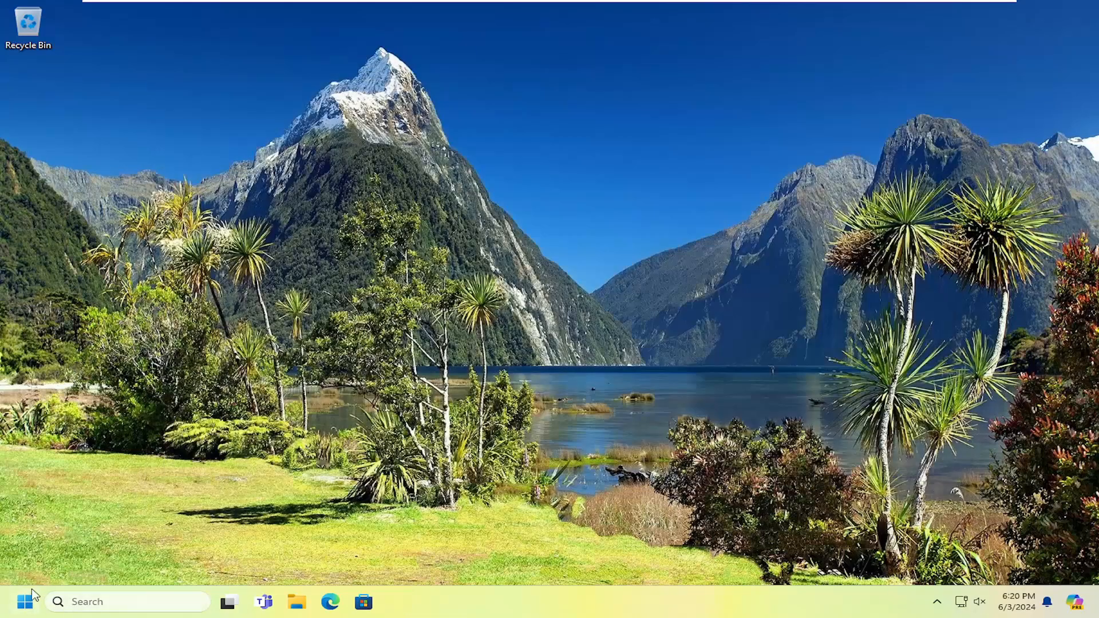
# - Restart the computer to apply the registry changes
pyautogui.rightClick(25, 602)
pyautogui.moveTo(131, 546)
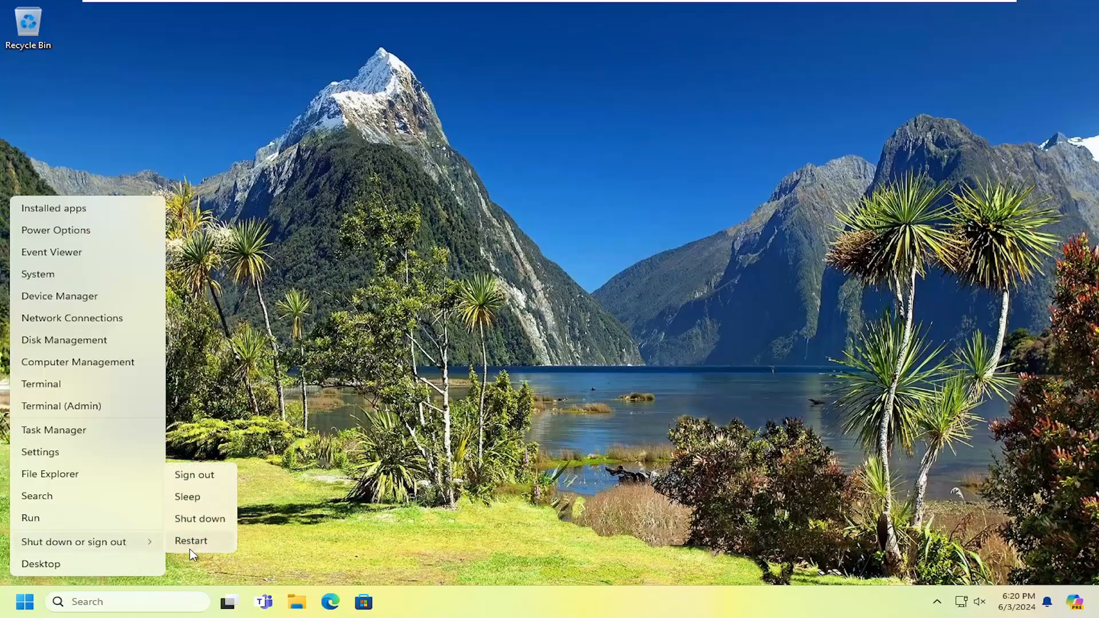
pyautogui.click(198, 540)
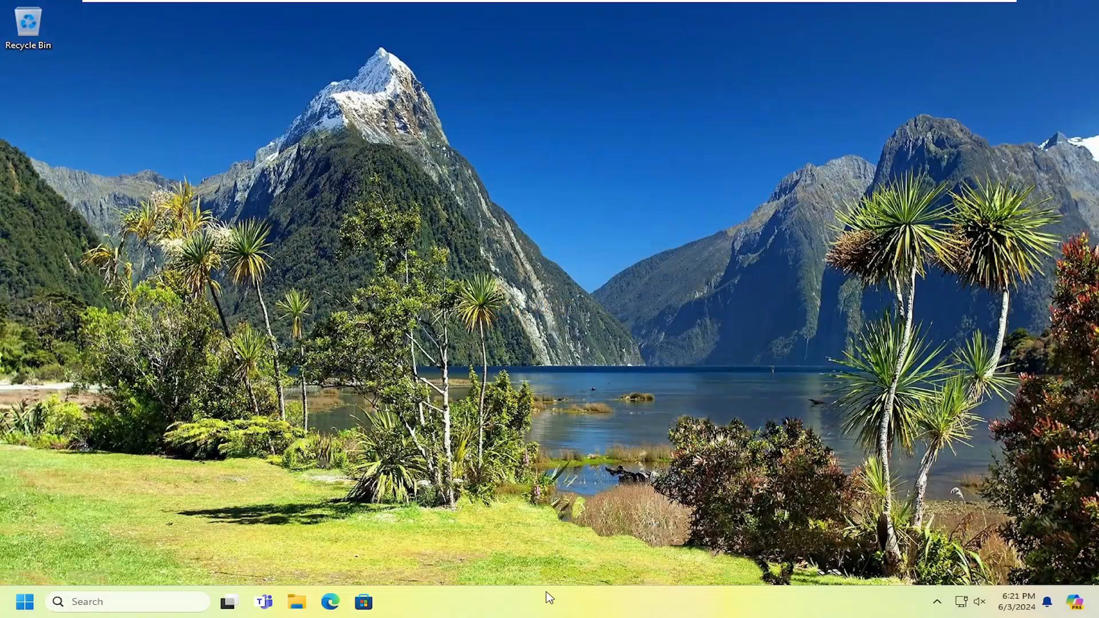
# - Check the taskbar's context options for the Task Manager entry and dismiss them
pyautogui.rightClick(562, 595)
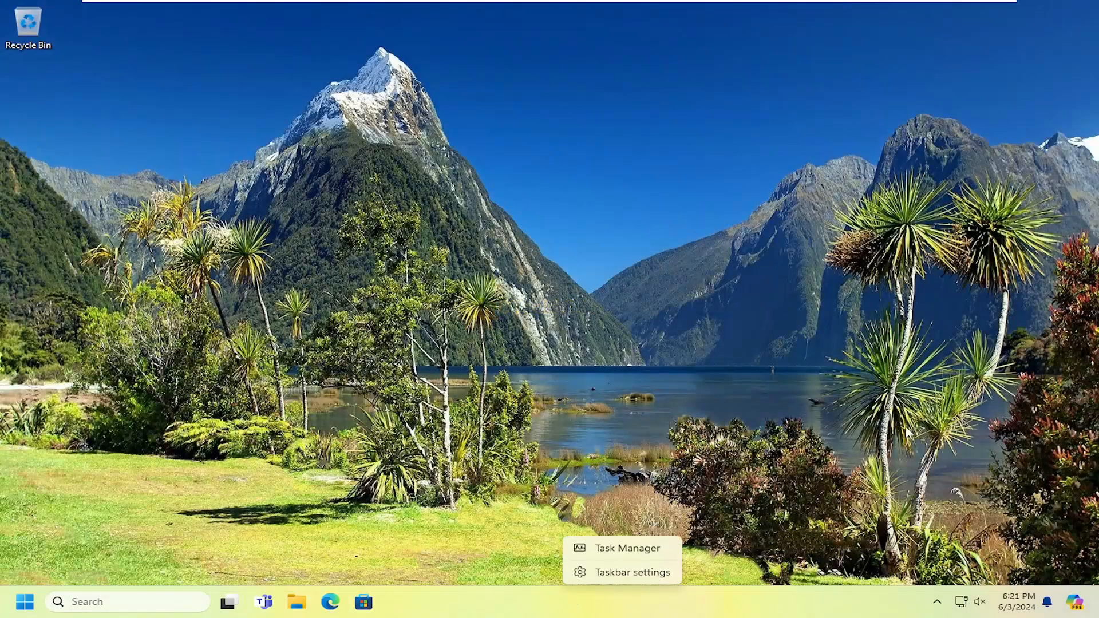
pyautogui.click(634, 550)
pyautogui.click(544, 377)
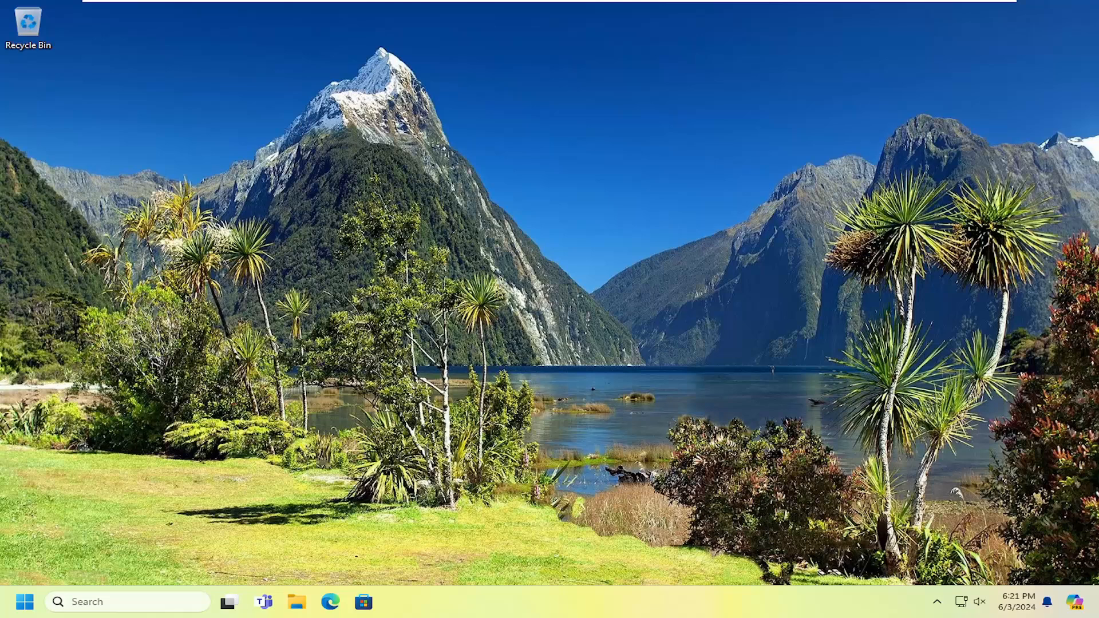